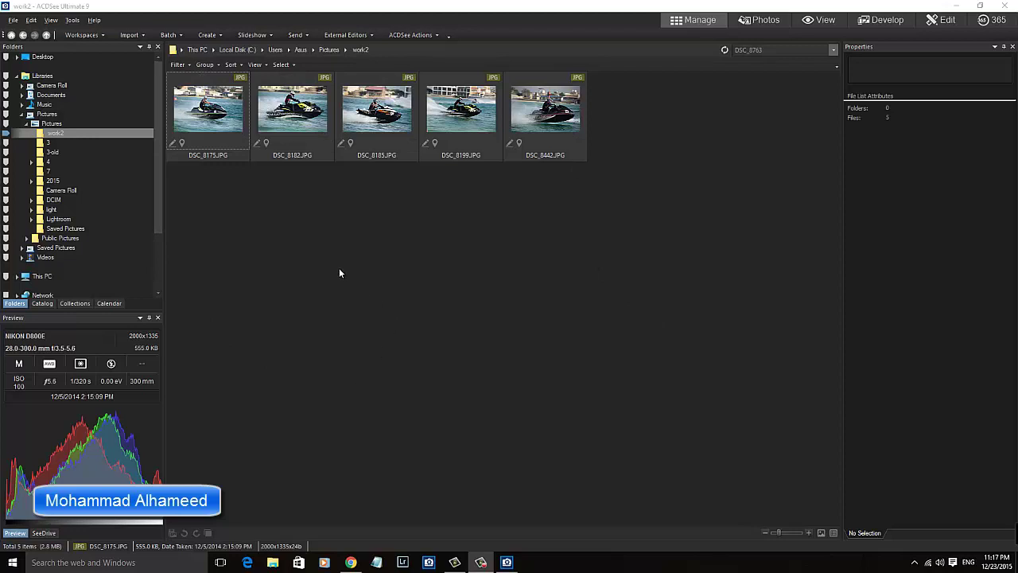
Step: Select the DSC_8185 jet-ski thumbnail and open it in Edit mode
{"action": "left_click", "coordinate": [394, 127]}
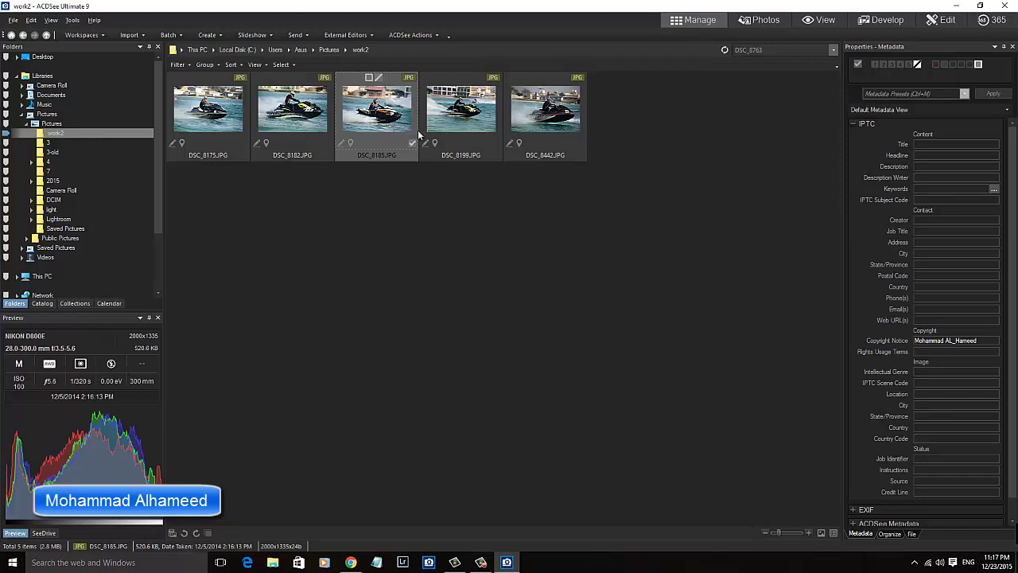
{"action": "left_click", "coordinate": [949, 20]}
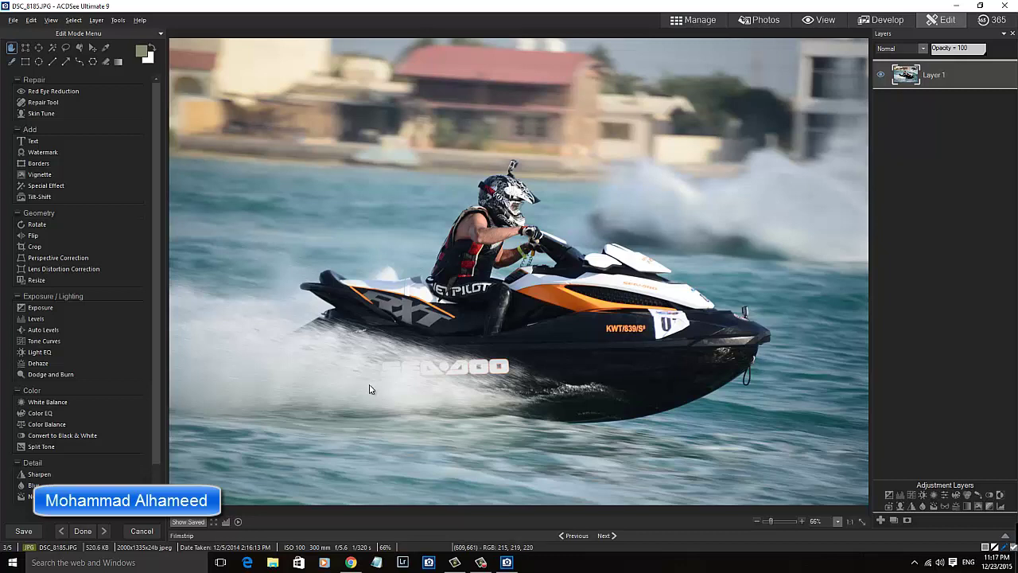
Step: Open the ACDSee Actions list, inspect Auto Light EQ, and preview the black and white action
{"action": "left_click", "coordinate": [238, 523]}
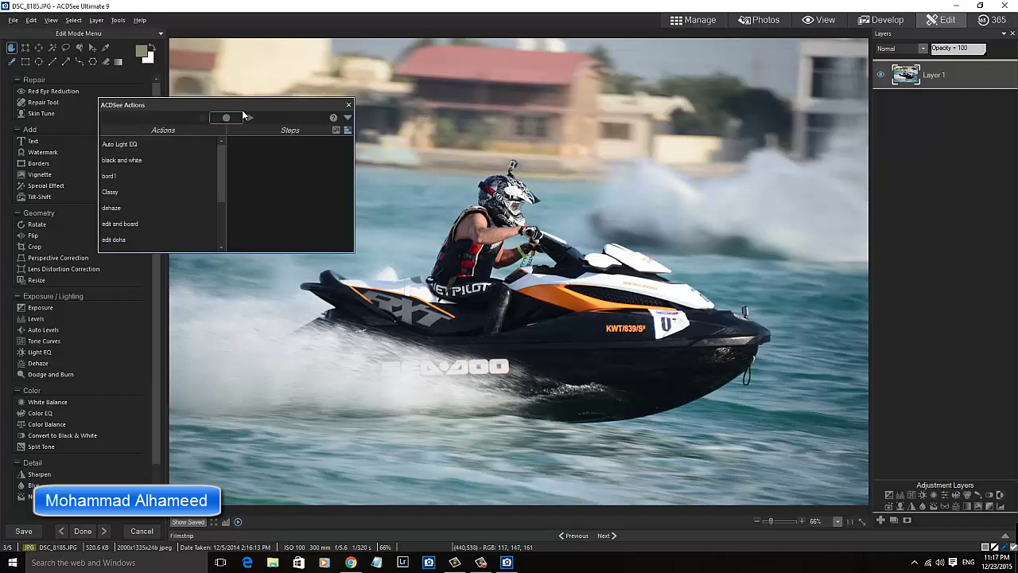
{"action": "left_click_drag", "start_coordinate": [243, 106], "coordinate": [295, 82]}
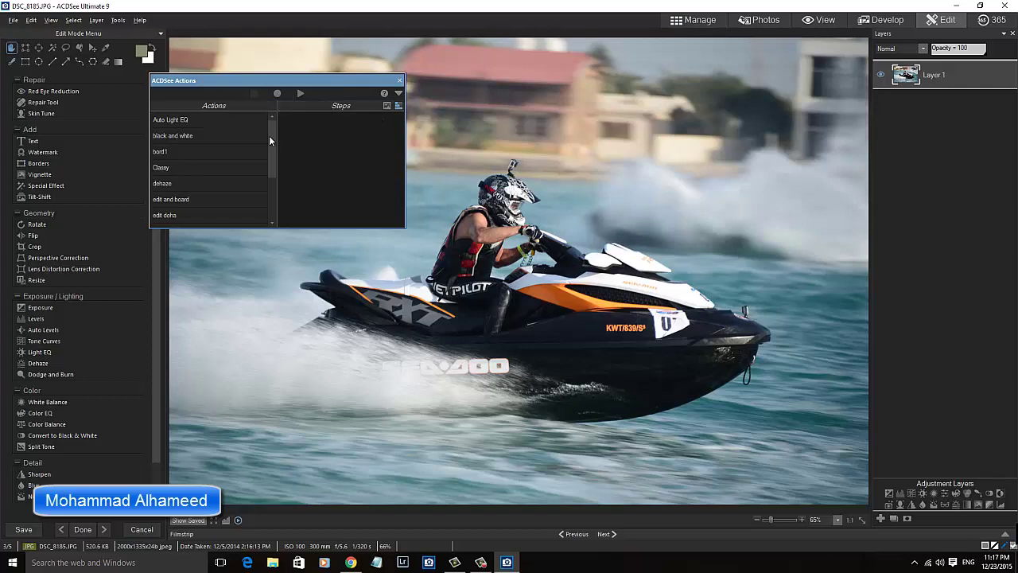
{"action": "left_click", "coordinate": [183, 123]}
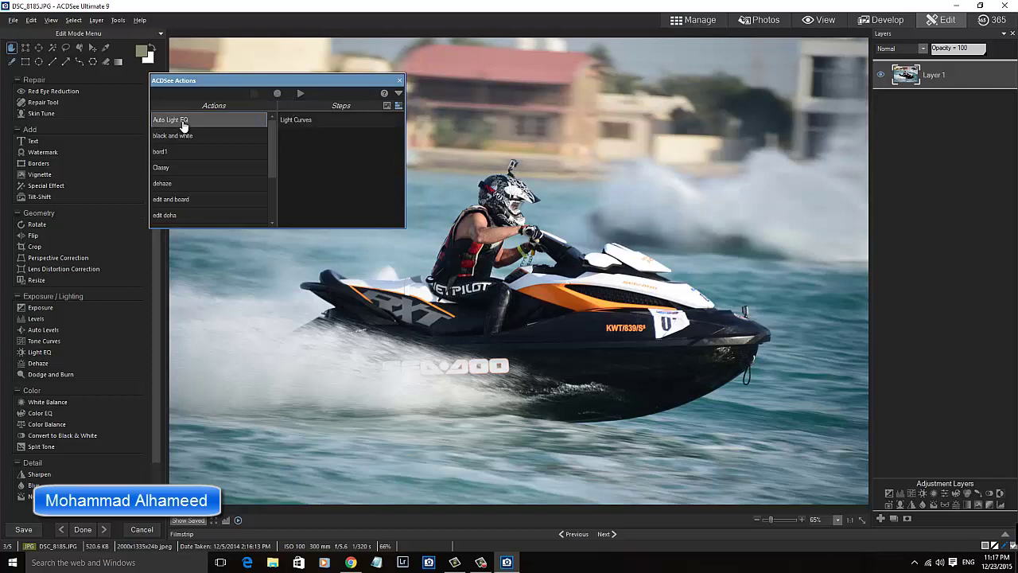
{"action": "left_click", "coordinate": [387, 106]}
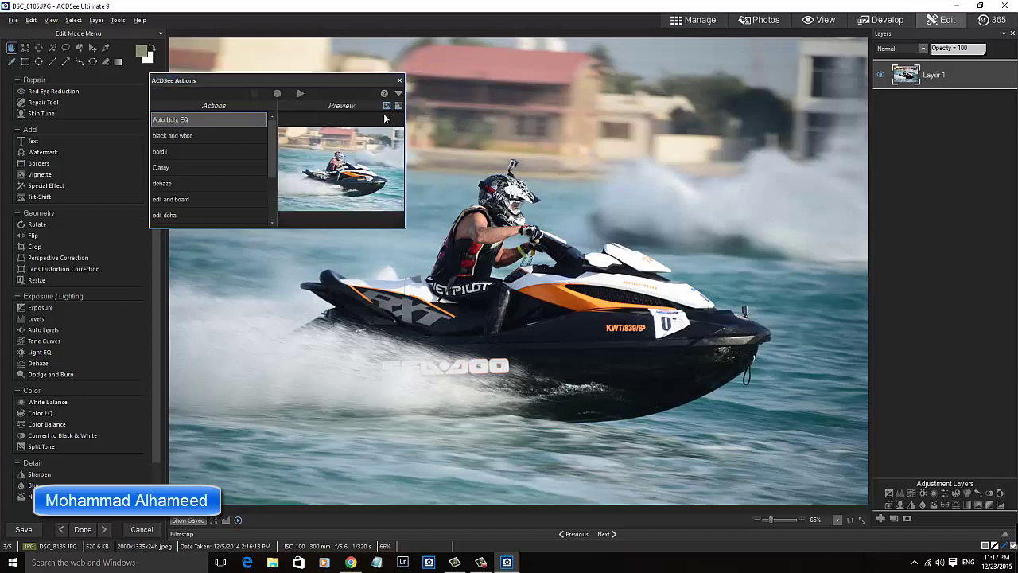
{"action": "left_click", "coordinate": [185, 137]}
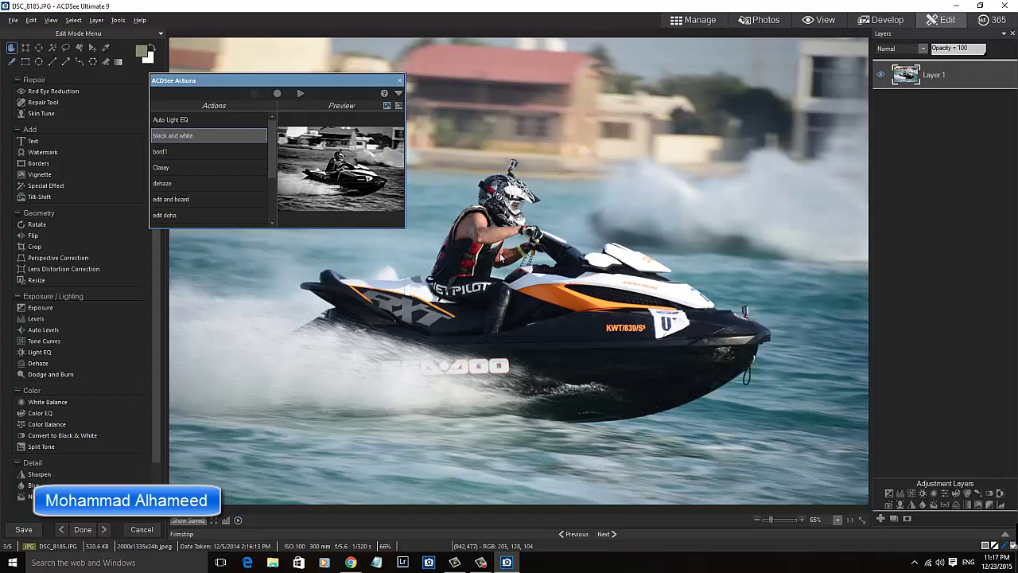
Step: Start recording a new action and move and narrow the Actions panel
{"action": "left_click", "coordinate": [277, 94]}
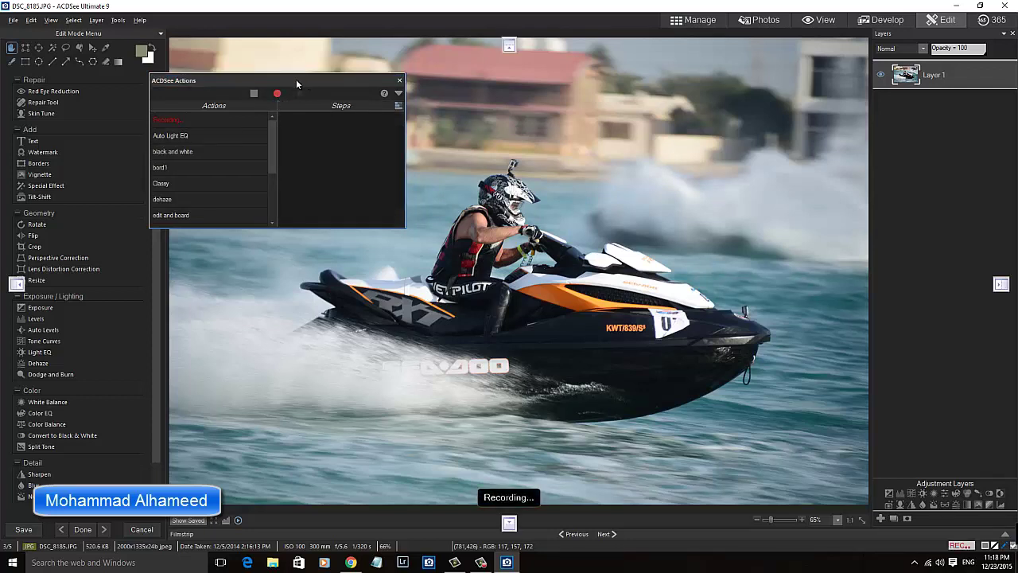
{"action": "left_click_drag", "start_coordinate": [296, 79], "coordinate": [209, 73]}
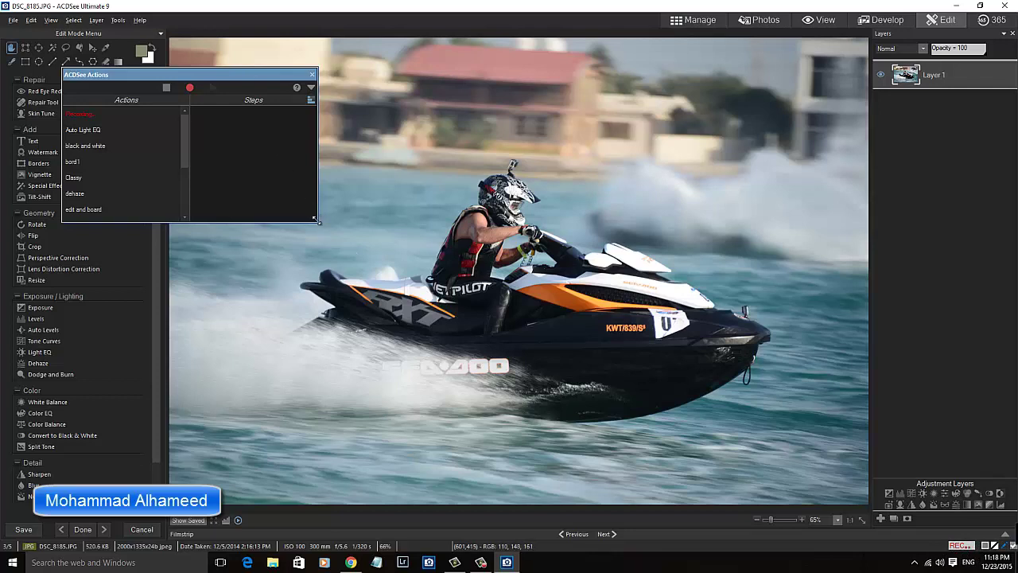
{"action": "left_click_drag", "start_coordinate": [319, 222], "coordinate": [258, 219]}
{"action": "left_click_drag", "start_coordinate": [211, 76], "coordinate": [173, 64]}
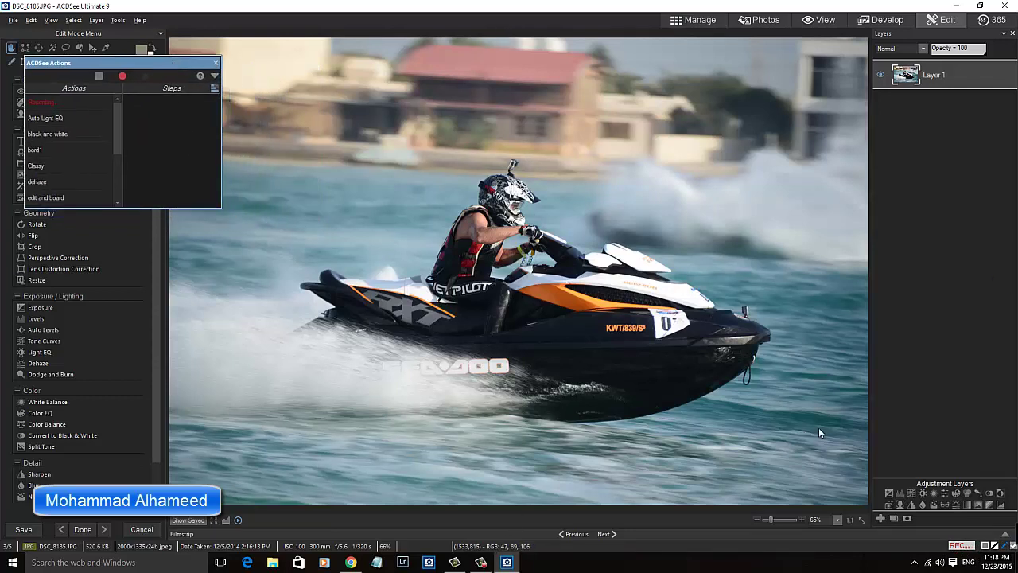
Step: Add a Dehaze adjustment layer with amount 31
{"action": "left_click", "coordinate": [956, 506]}
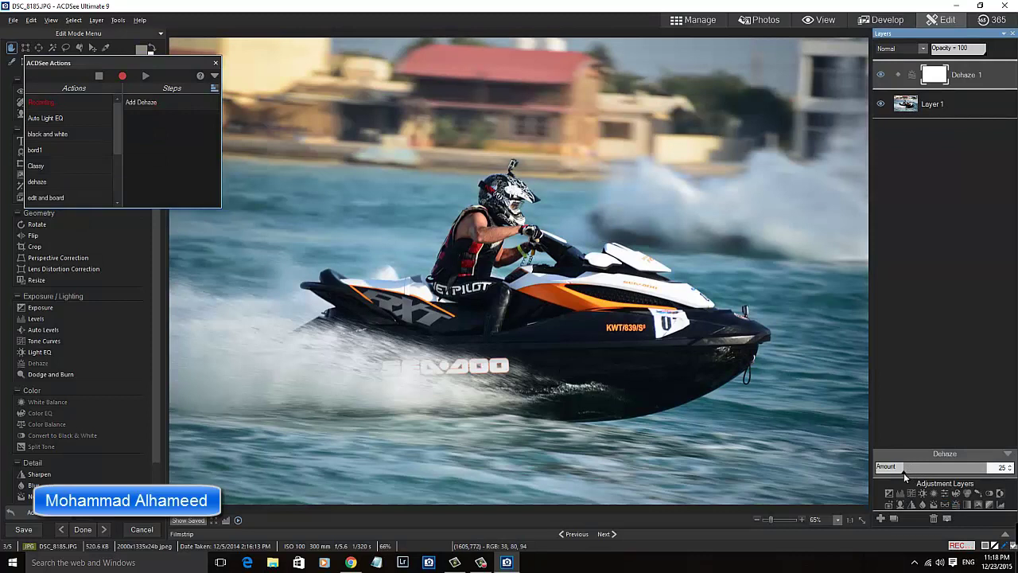
{"action": "left_click_drag", "start_coordinate": [905, 475], "coordinate": [911, 475]}
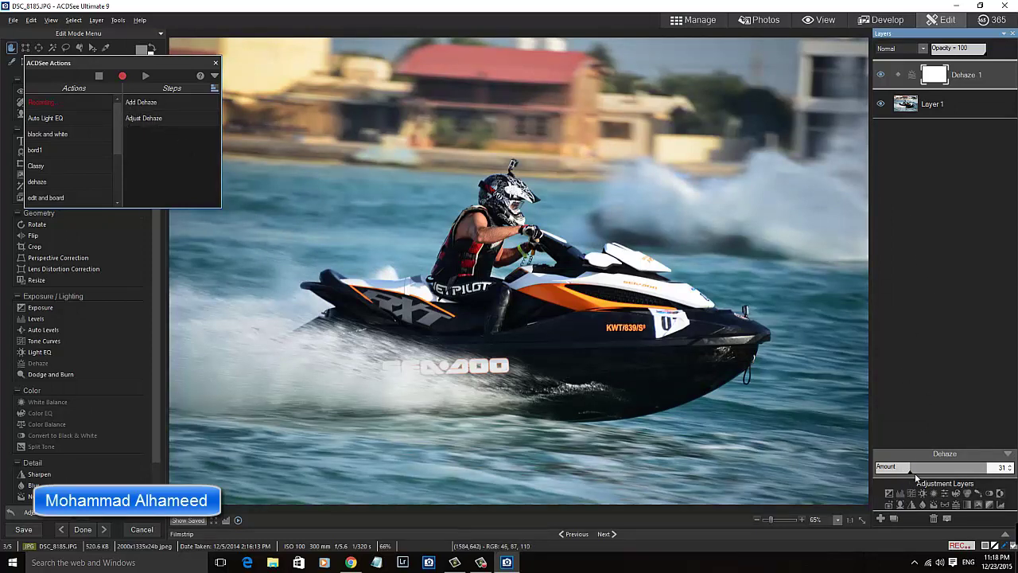
{"action": "left_click", "coordinate": [1008, 454]}
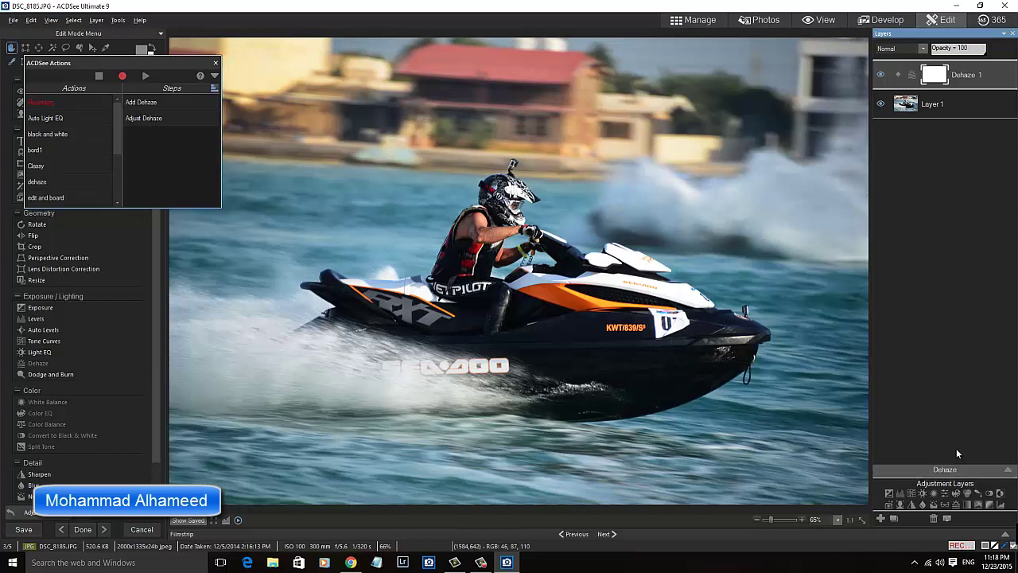
Step: Add a Light EQ adjustment layer with Brighten set to 36
{"action": "left_click", "coordinate": [922, 494]}
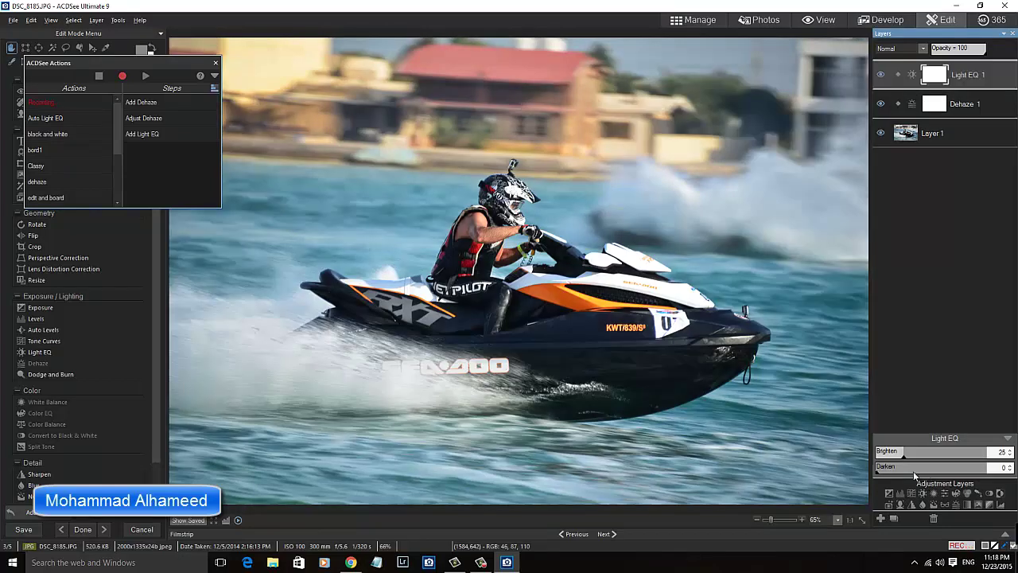
{"action": "mouse_move", "coordinate": [904, 459]}
{"action": "left_mouse_down"}
{"action": "mouse_move", "coordinate": [916, 456]}
{"action": "mouse_move", "coordinate": [912, 473]}
{"action": "left_mouse_up"}
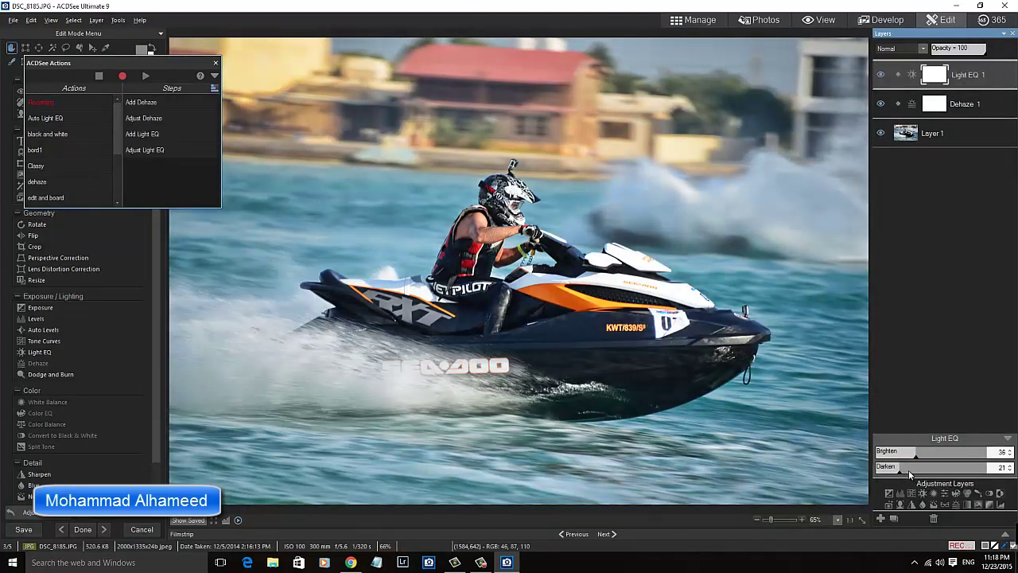
{"action": "left_click", "coordinate": [1007, 438]}
Step: Add a Color EQ layer raising blue saturation to 13 and red to 5
{"action": "left_click", "coordinate": [955, 493]}
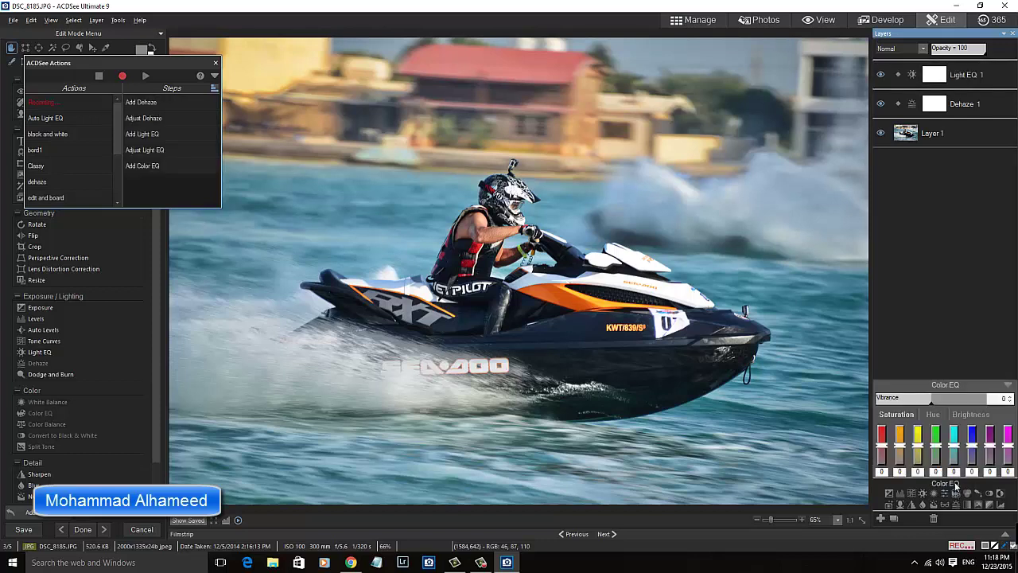
{"action": "left_click_drag", "start_coordinate": [973, 453], "coordinate": [975, 447]}
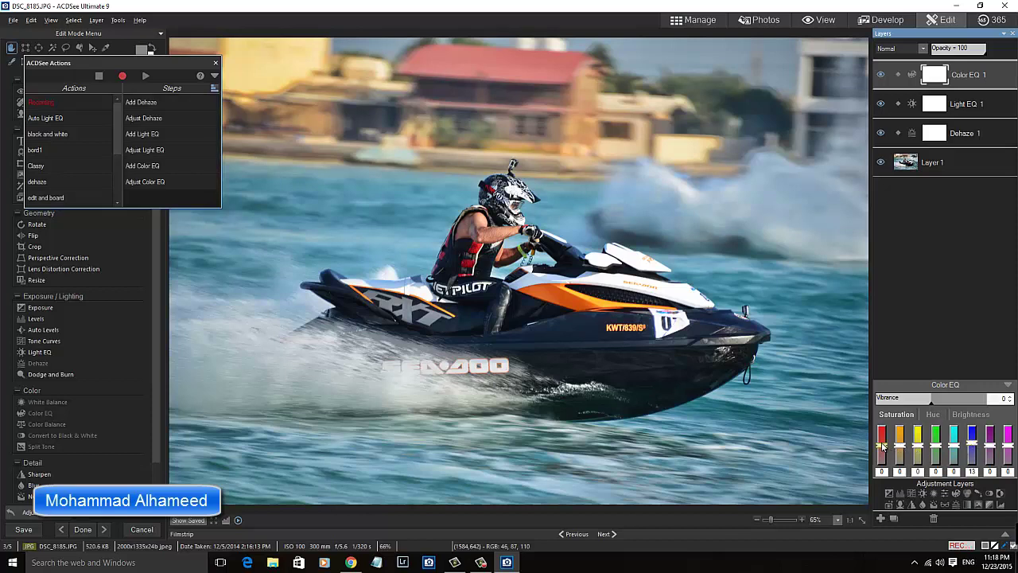
{"action": "mouse_move", "coordinate": [881, 448]}
{"action": "left_mouse_down"}
{"action": "mouse_move", "coordinate": [900, 447]}
{"action": "mouse_move", "coordinate": [884, 442]}
{"action": "left_mouse_up"}
{"action": "left_click", "coordinate": [1008, 385]}
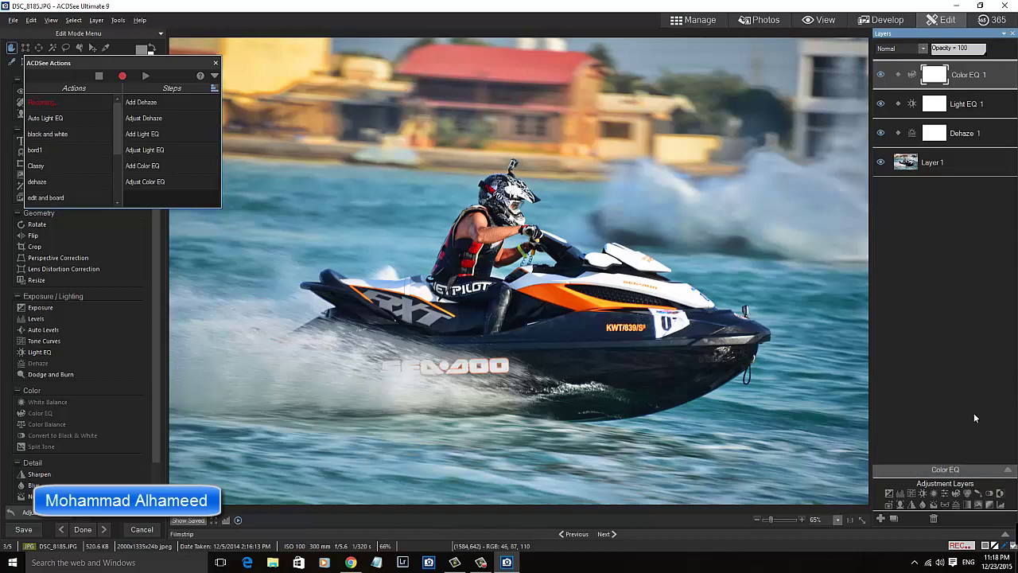
Step: Add a Vibrance adjustment layer with vibrance 8
{"action": "left_click", "coordinate": [946, 493]}
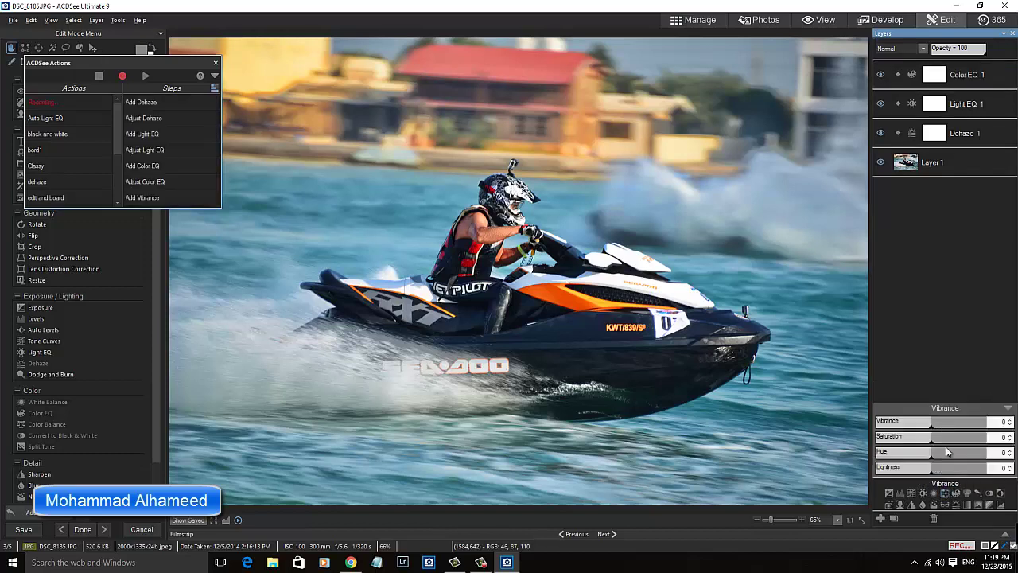
{"action": "left_click_drag", "start_coordinate": [932, 429], "coordinate": [935, 429]}
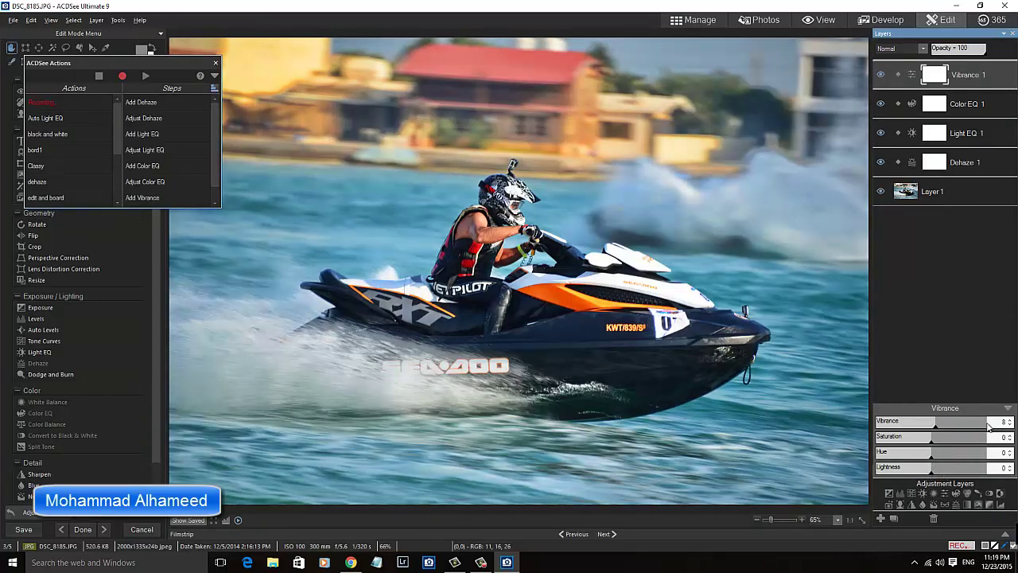
{"action": "left_click", "coordinate": [1007, 407]}
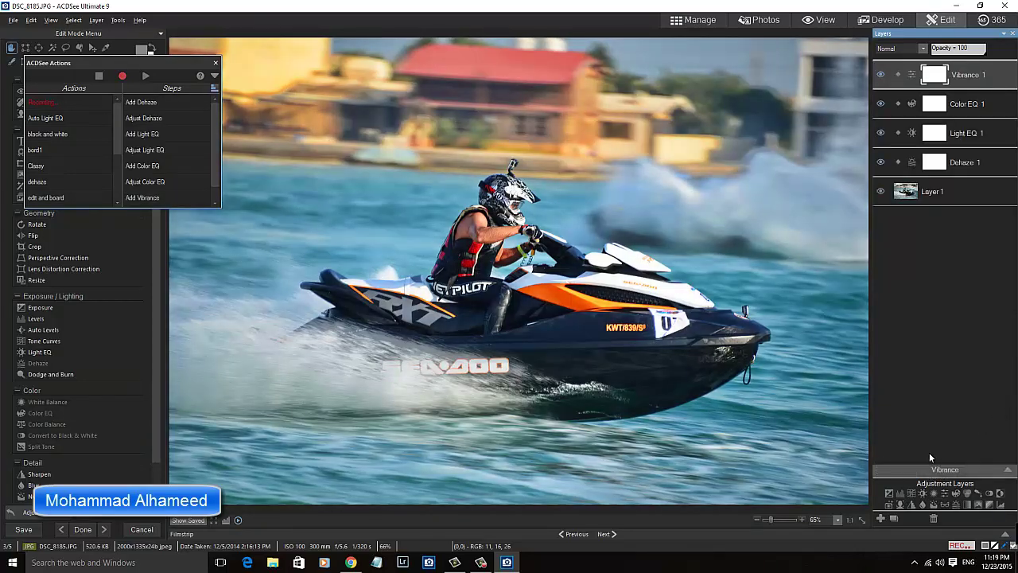
Step: Add an Exposure adjustment layer with contrast set to 15
{"action": "left_click", "coordinate": [890, 499]}
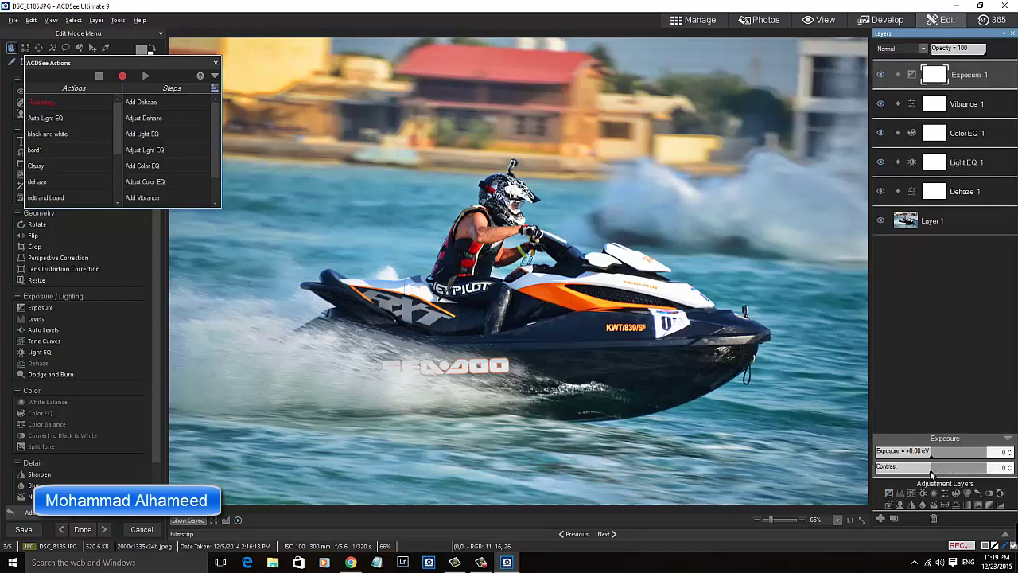
{"action": "mouse_move", "coordinate": [935, 473]}
{"action": "left_mouse_down"}
{"action": "mouse_move", "coordinate": [923, 474]}
{"action": "mouse_move", "coordinate": [938, 474]}
{"action": "left_mouse_up"}
{"action": "left_click_drag", "start_coordinate": [937, 474], "coordinate": [943, 474]}
Step: Add a Noise Reduction layer with luminance 35
{"action": "left_click", "coordinate": [1008, 440]}
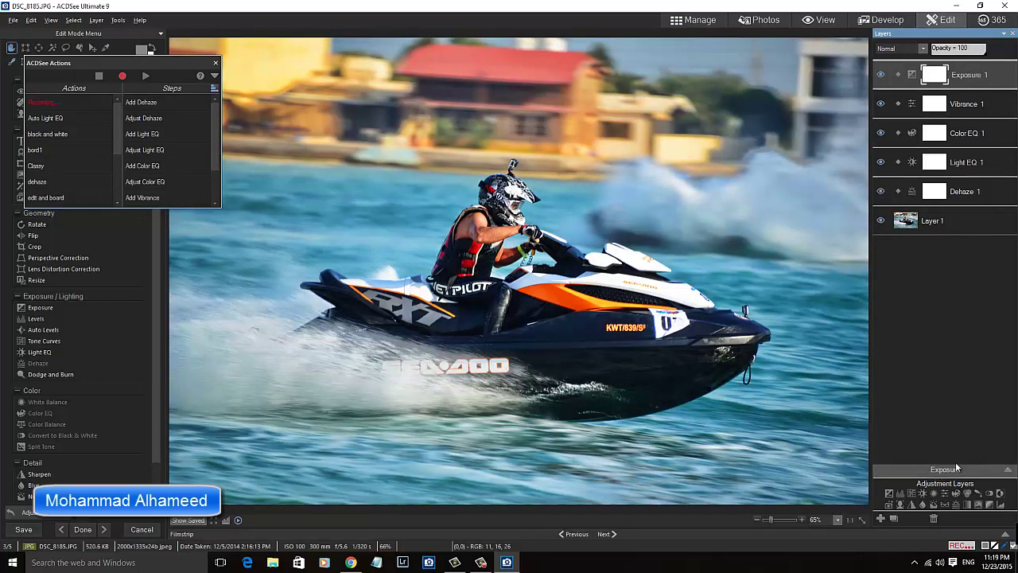
{"action": "left_click", "coordinate": [935, 510]}
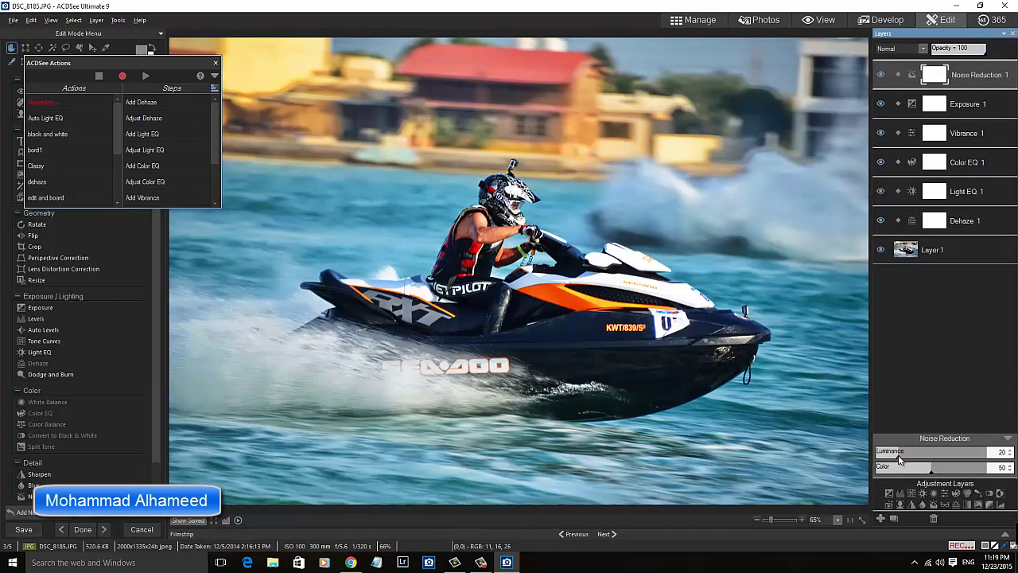
{"action": "left_click_drag", "start_coordinate": [901, 460], "coordinate": [915, 459]}
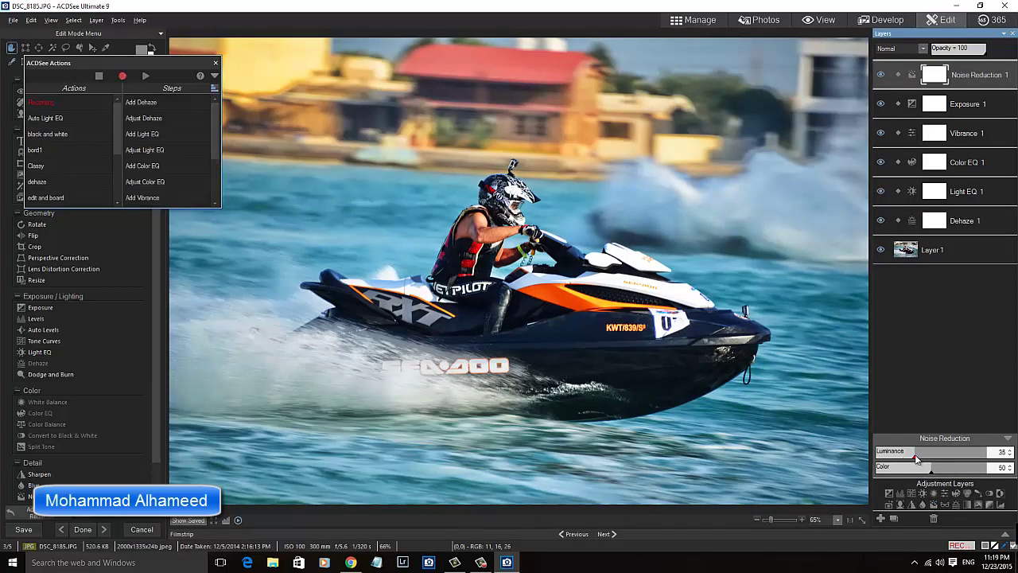
{"action": "left_click", "coordinate": [1007, 438]}
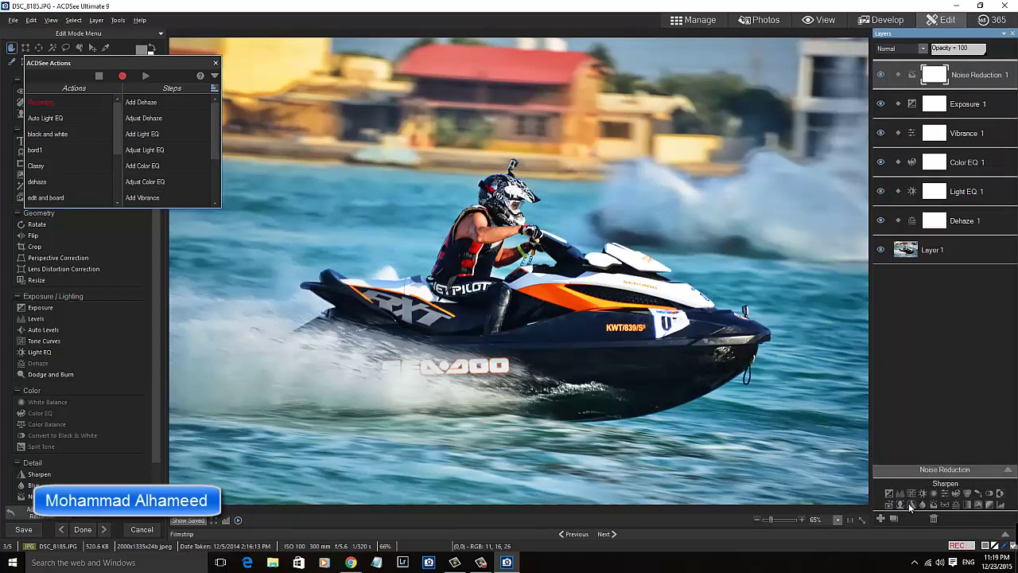
Step: Add a Sharpen layer with strength 40 and move the Actions panel back
{"action": "left_click", "coordinate": [910, 504]}
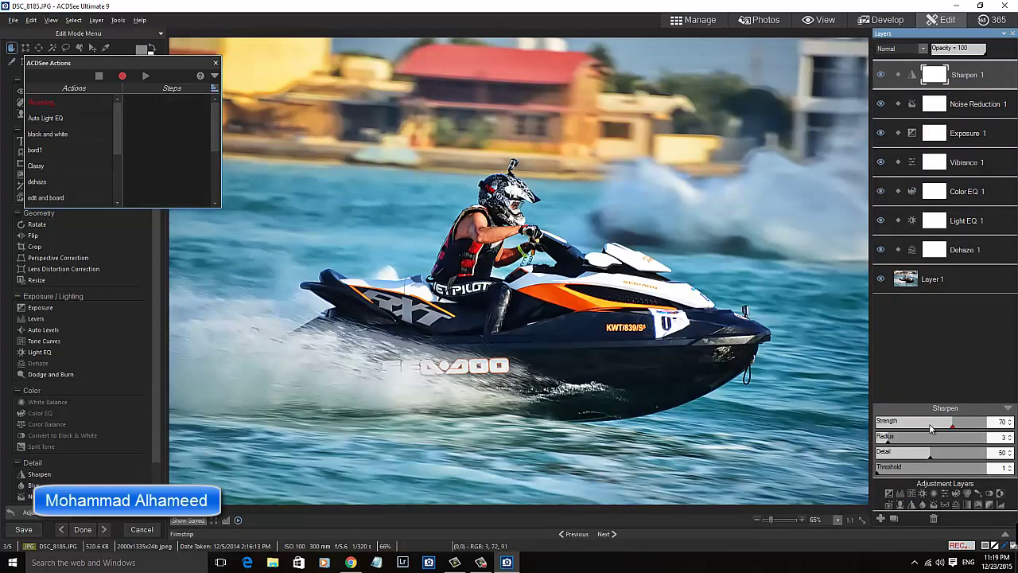
{"action": "left_click_drag", "start_coordinate": [952, 425], "coordinate": [921, 428]}
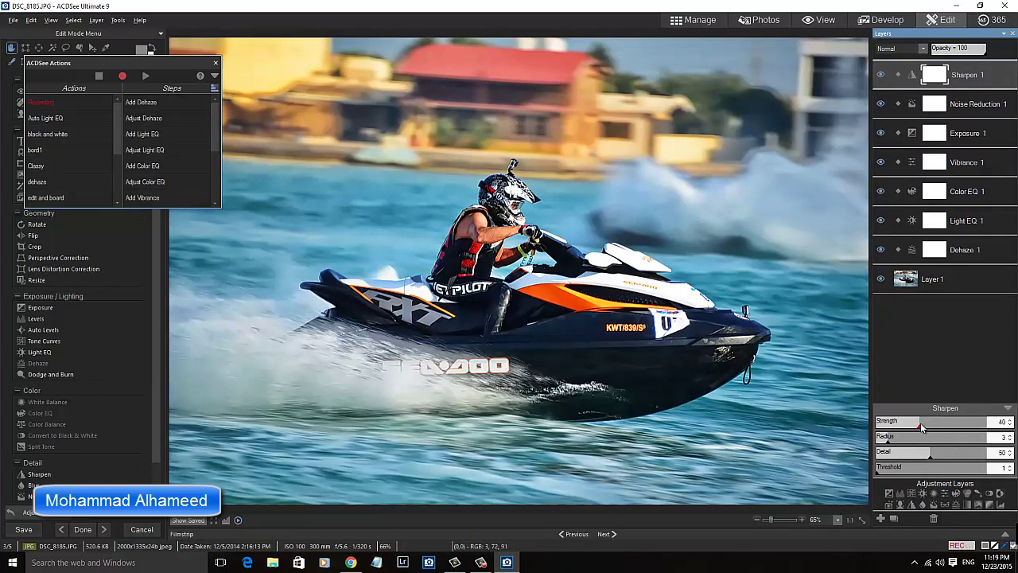
{"action": "left_click", "coordinate": [179, 69]}
{"action": "left_click_drag", "start_coordinate": [178, 70], "coordinate": [321, 166]}
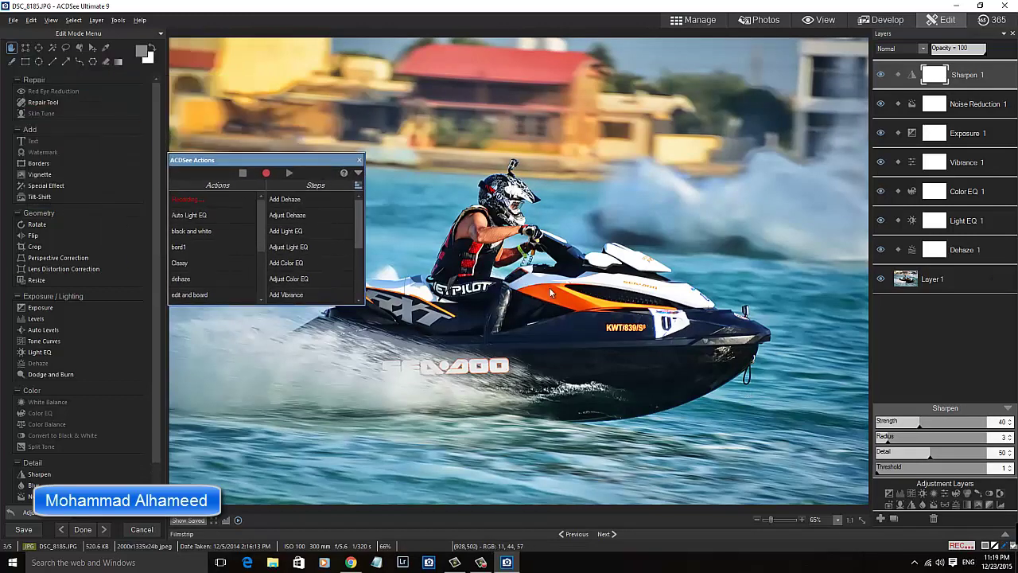
Step: Stop recording and save the action under the name 'sport'
{"action": "left_click", "coordinate": [243, 174]}
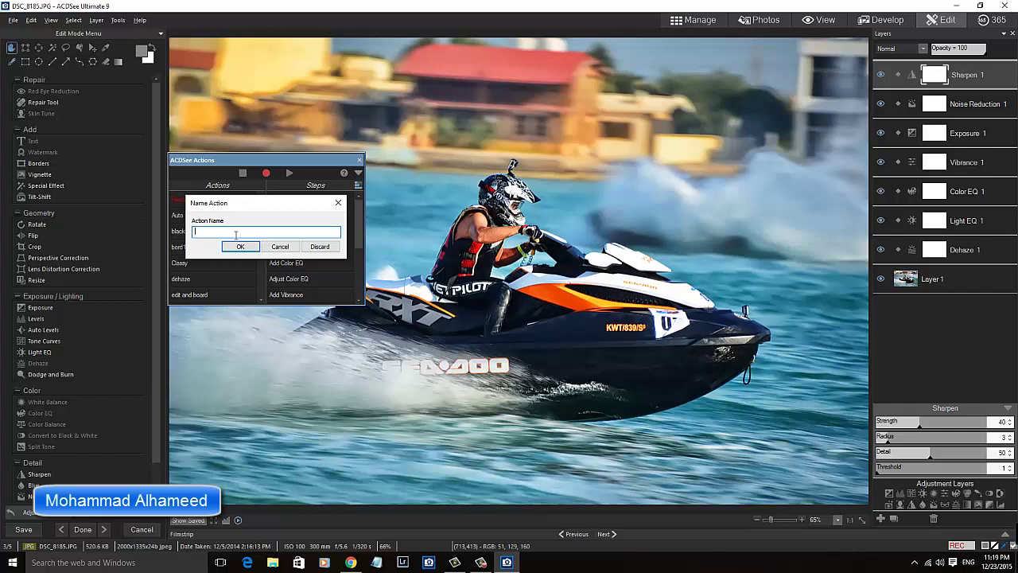
{"action": "type", "text": "sport"}
{"action": "left_click", "coordinate": [241, 247]}
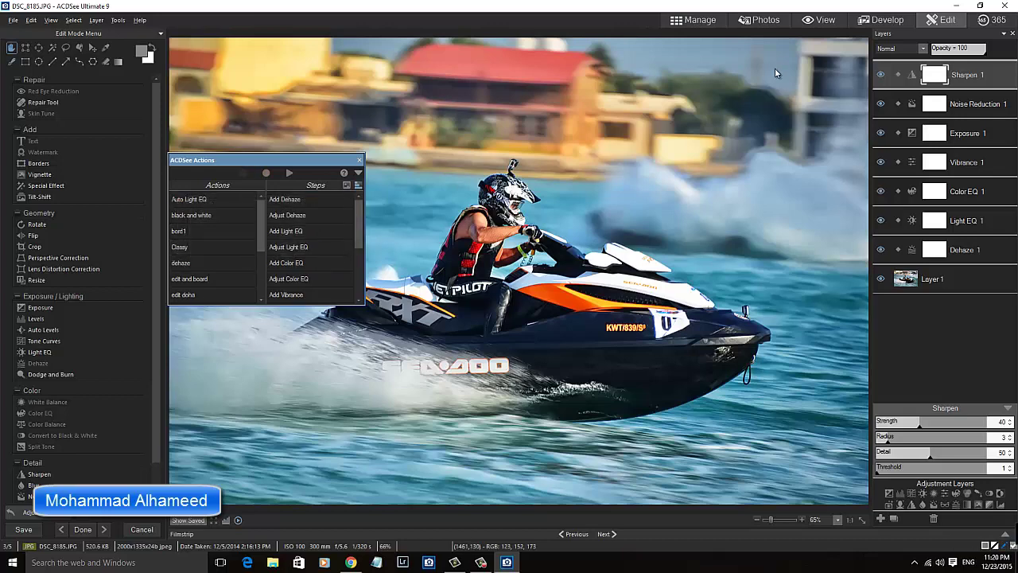
{"action": "mouse_move", "coordinate": [317, 158]}
{"action": "left_mouse_down"}
{"action": "mouse_move", "coordinate": [203, 140]}
{"action": "mouse_move", "coordinate": [146, 45]}
{"action": "left_mouse_up"}
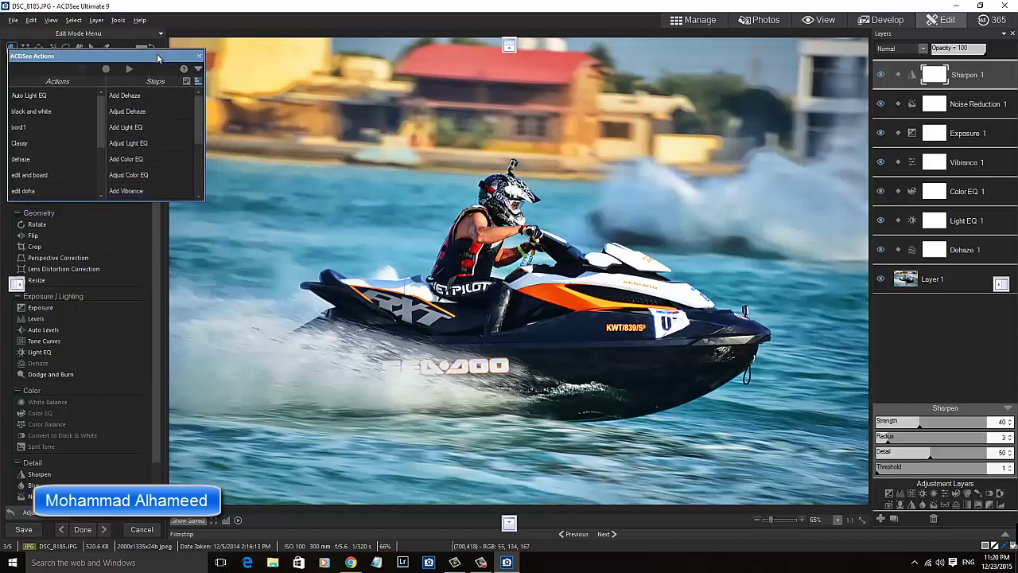
Step: Close the Actions window and discard the unsaved edits to DSC_8185
{"action": "left_click", "coordinate": [237, 520]}
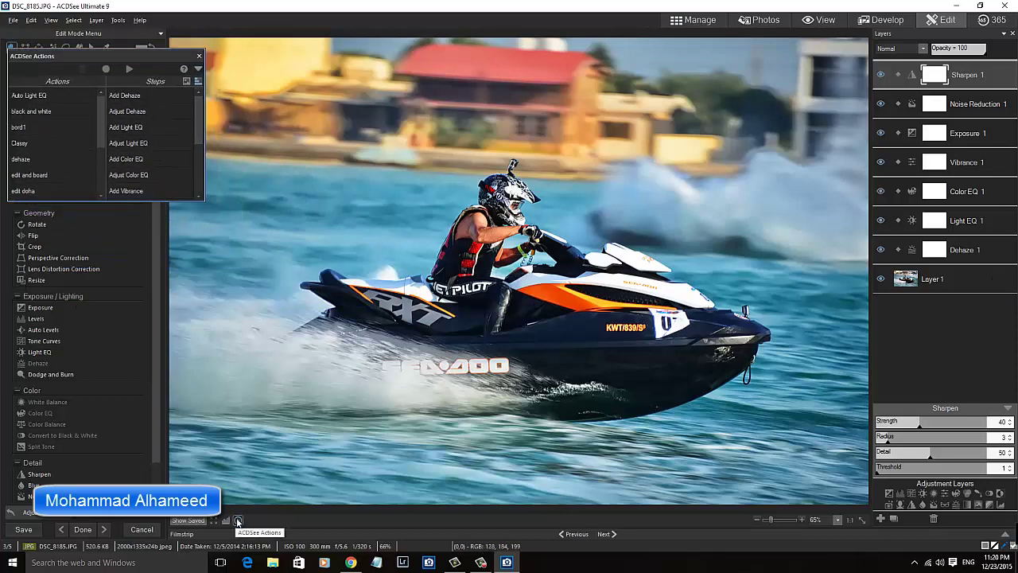
{"action": "left_click", "coordinate": [701, 21]}
{"action": "left_click", "coordinate": [512, 292]}
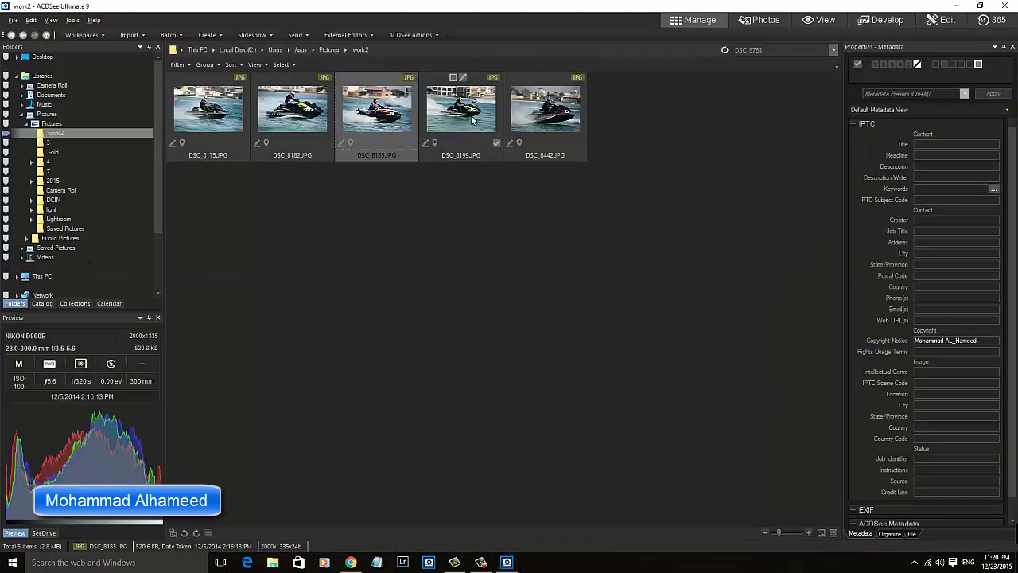
Step: Open DSC_8199 in Edit mode with the enlarged Actions window listing every action
{"action": "double_click", "coordinate": [470, 119]}
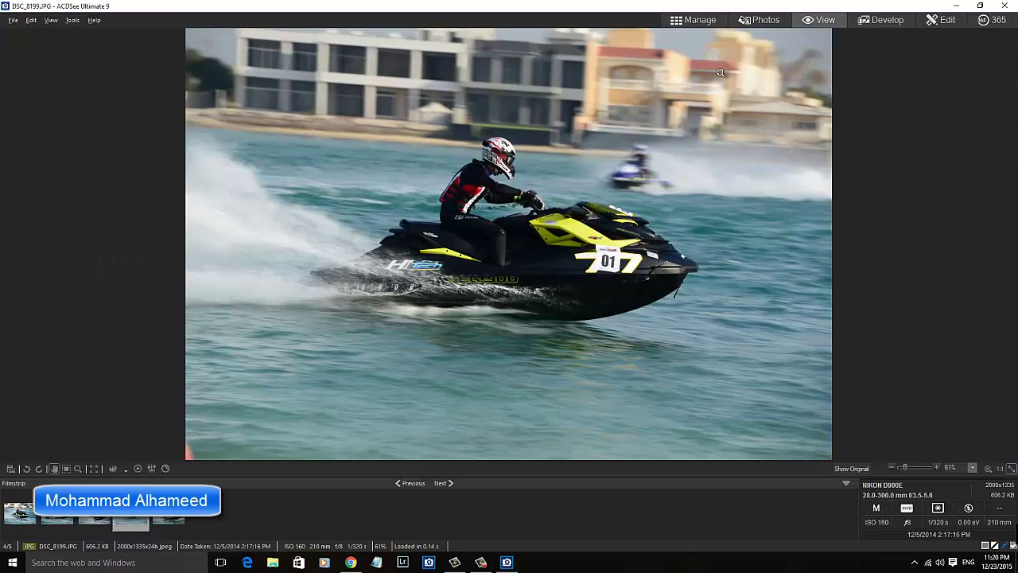
{"action": "left_click", "coordinate": [946, 21]}
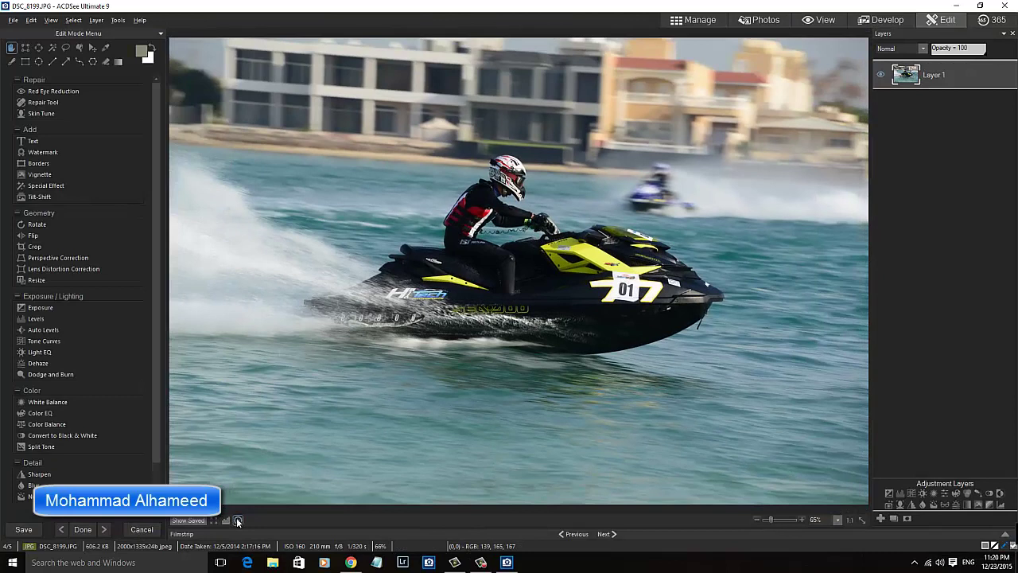
{"action": "left_click", "coordinate": [236, 520]}
{"action": "left_click_drag", "start_coordinate": [92, 200], "coordinate": [53, 310]}
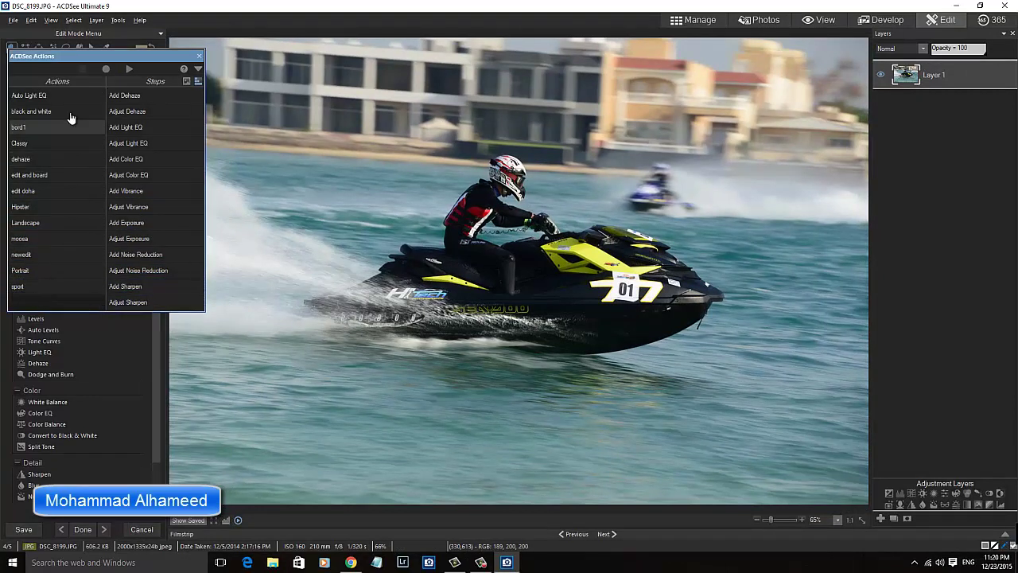
Step: Play the 'sport' action on DSC_8199, adding its seven adjustment layers
{"action": "left_click_drag", "start_coordinate": [78, 57], "coordinate": [120, 55]}
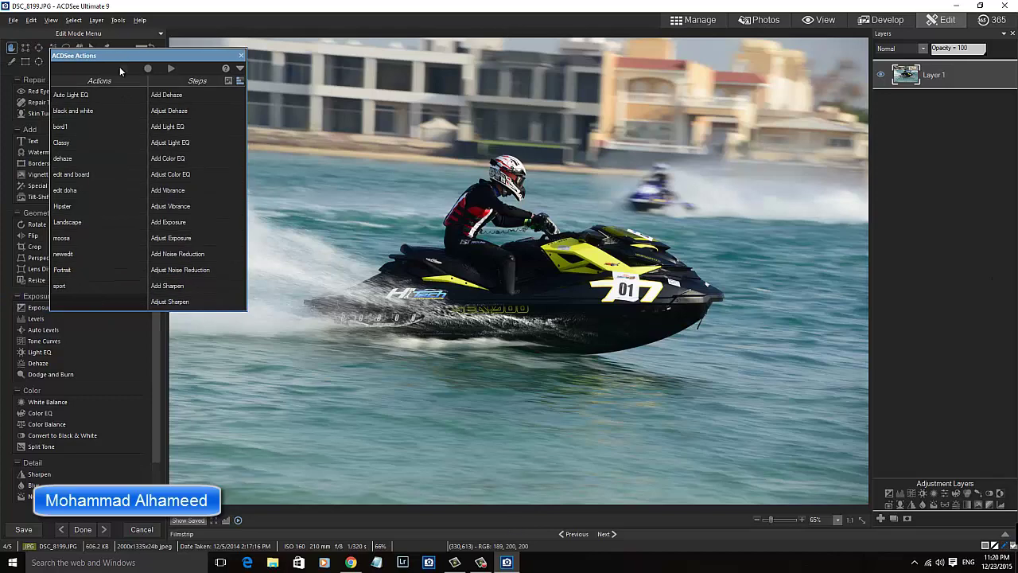
{"action": "left_click", "coordinate": [60, 287]}
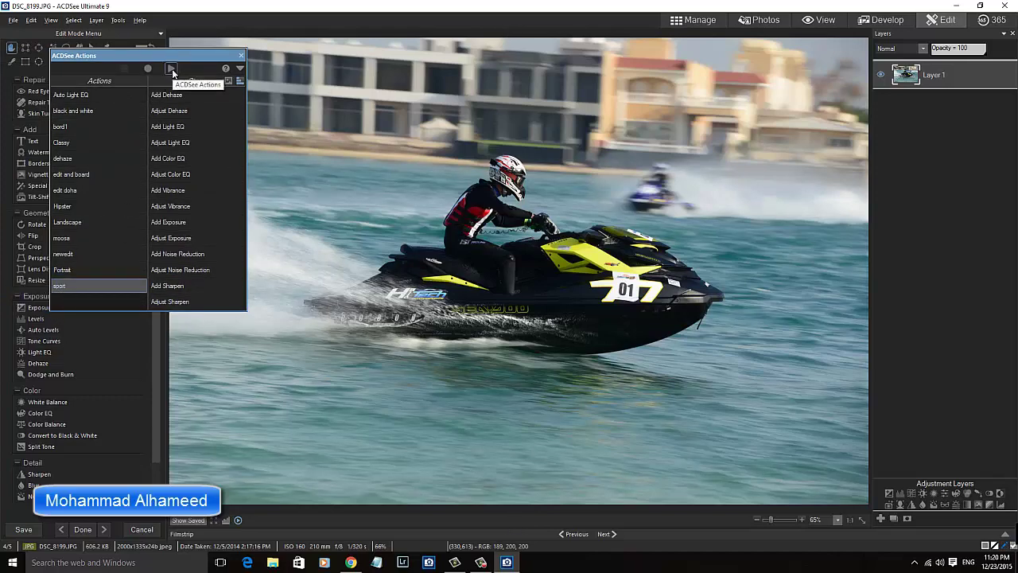
{"action": "left_click", "coordinate": [171, 69]}
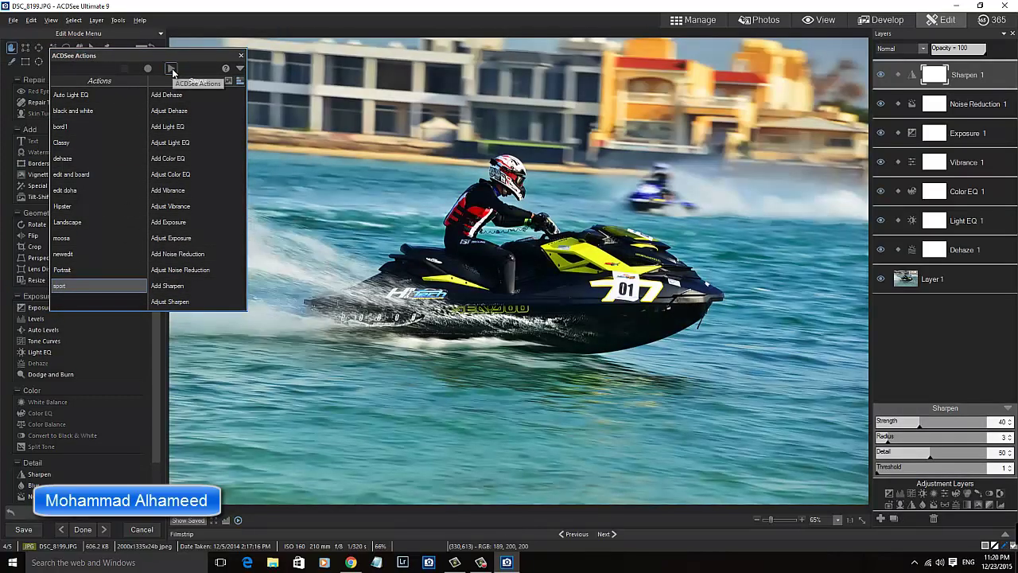
{"action": "left_click_drag", "start_coordinate": [159, 56], "coordinate": [97, 59]}
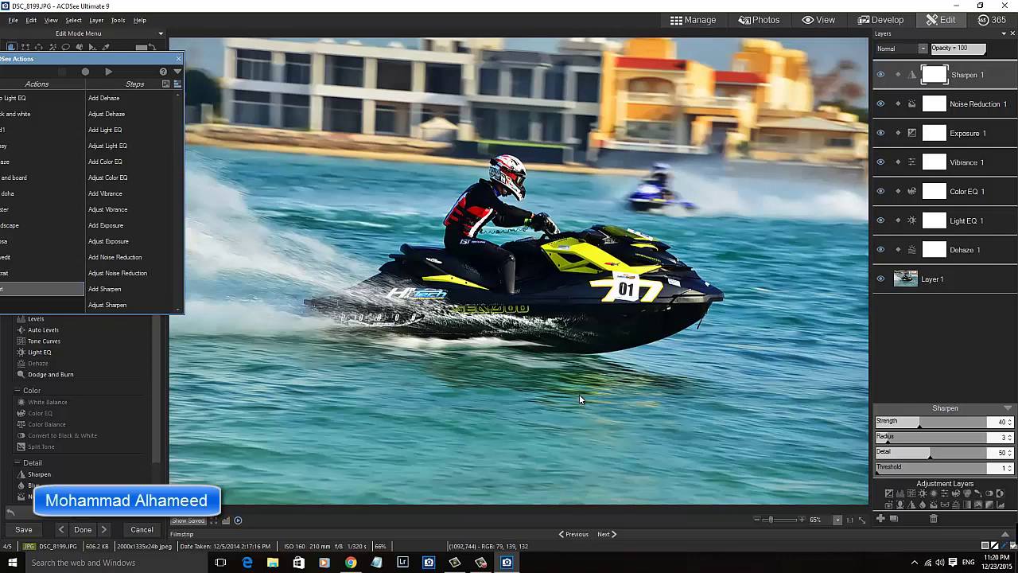
{"action": "left_click_drag", "start_coordinate": [108, 58], "coordinate": [207, 64]}
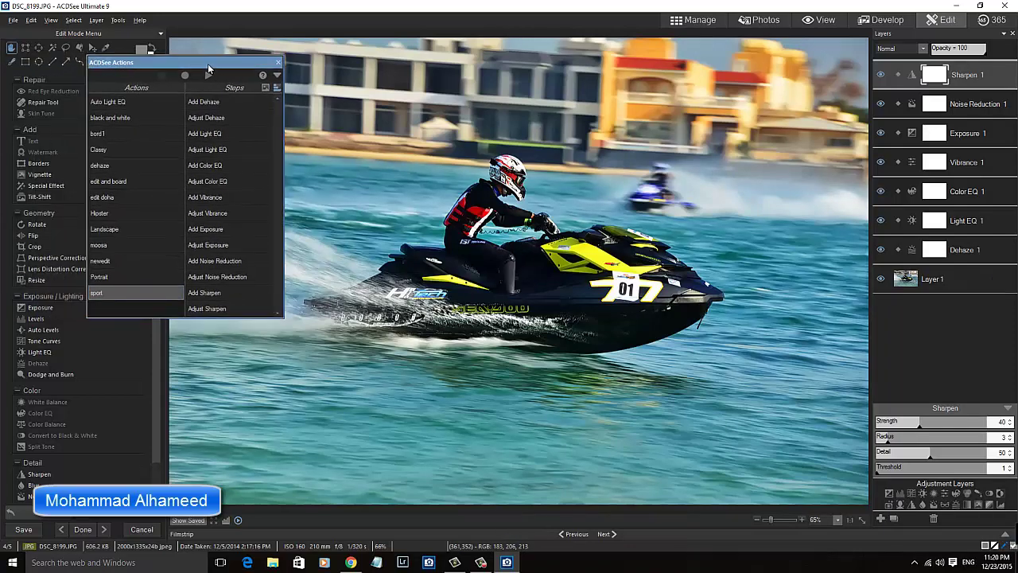
Step: Discard the DSC_8199 edits and box-select all five jet-ski thumbnails in work2
{"action": "left_click", "coordinate": [705, 24]}
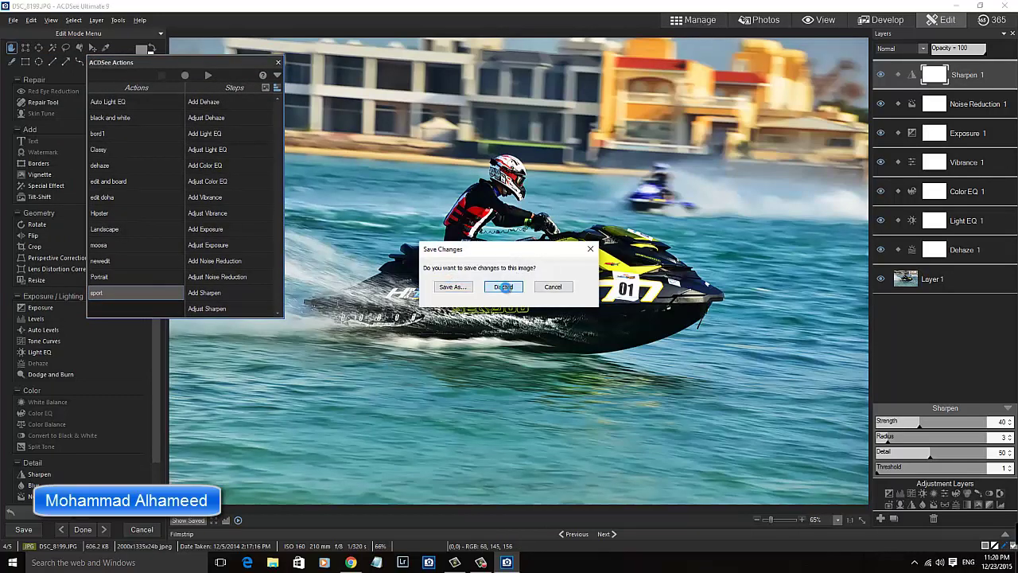
{"action": "left_click", "coordinate": [505, 287]}
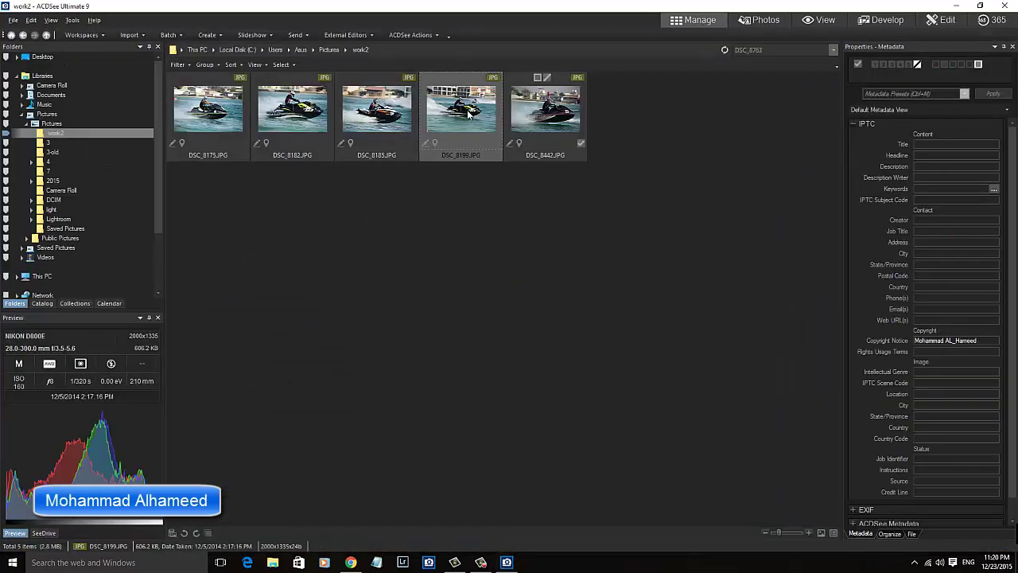
{"action": "left_click", "coordinate": [203, 119]}
{"action": "left_click", "coordinate": [288, 121]}
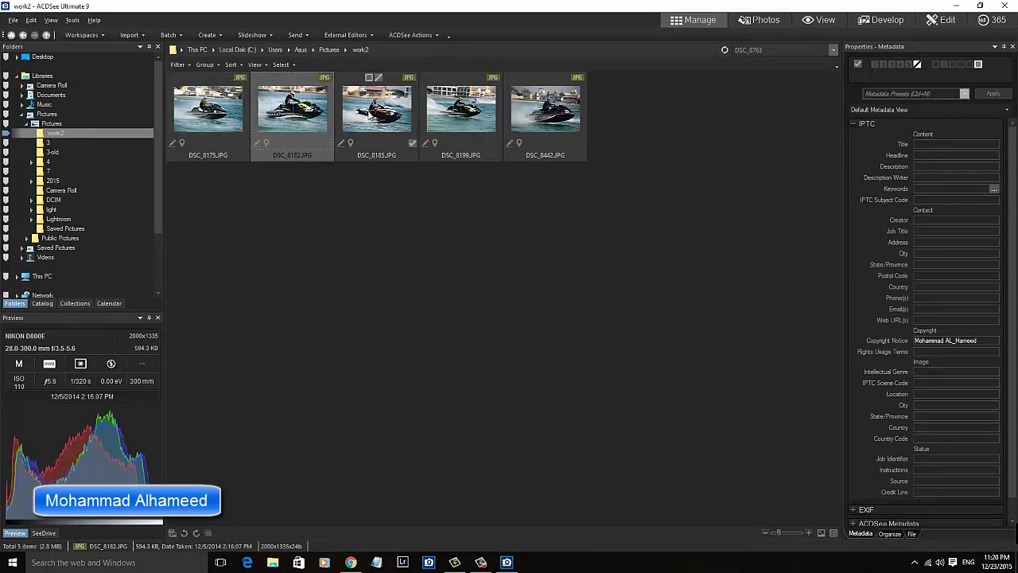
{"action": "left_click", "coordinate": [371, 117]}
{"action": "left_click", "coordinate": [458, 114]}
{"action": "left_click", "coordinate": [542, 118]}
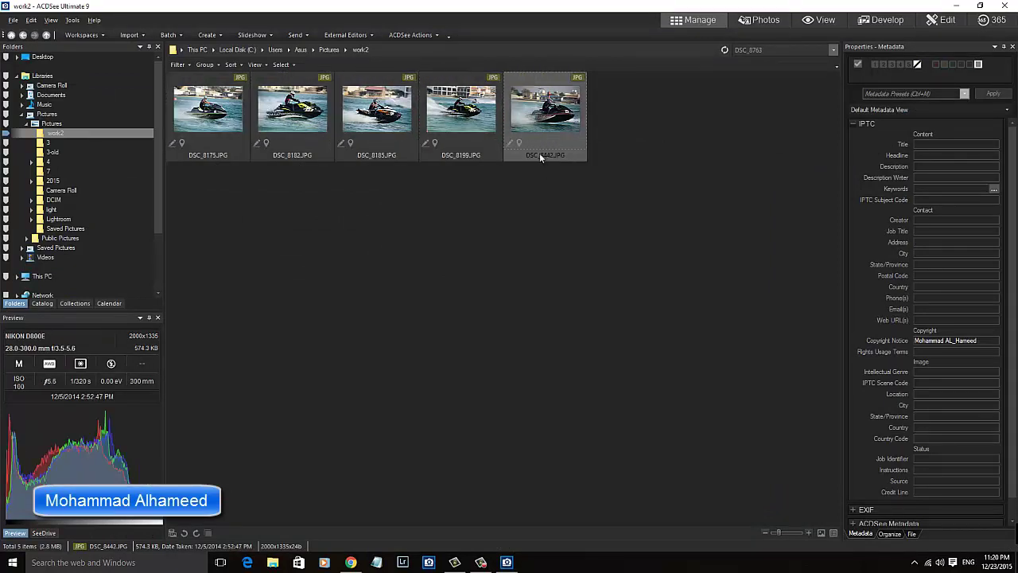
{"action": "left_click_drag", "start_coordinate": [559, 191], "coordinate": [193, 116]}
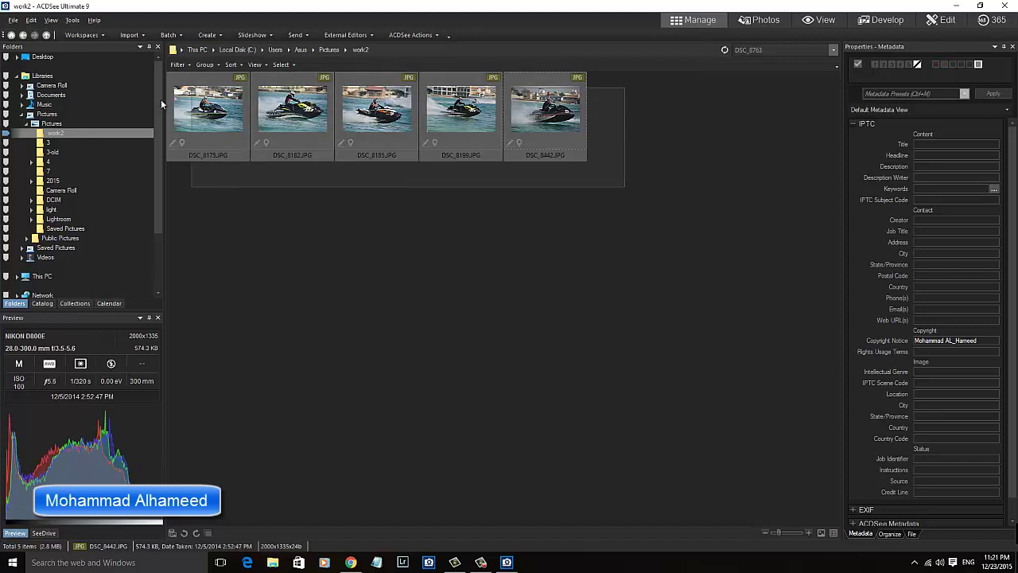
Step: Play the 'sport' action from the Actions menu on the five selected photos
{"action": "left_click", "coordinate": [436, 38]}
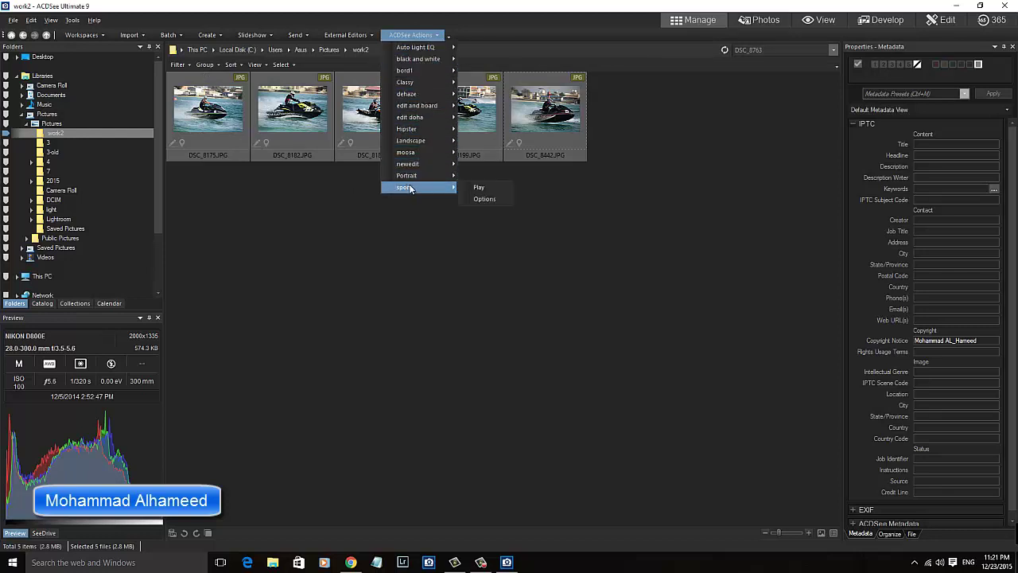
{"action": "mouse_move", "coordinate": [413, 187]}
{"action": "left_click", "coordinate": [475, 189]}
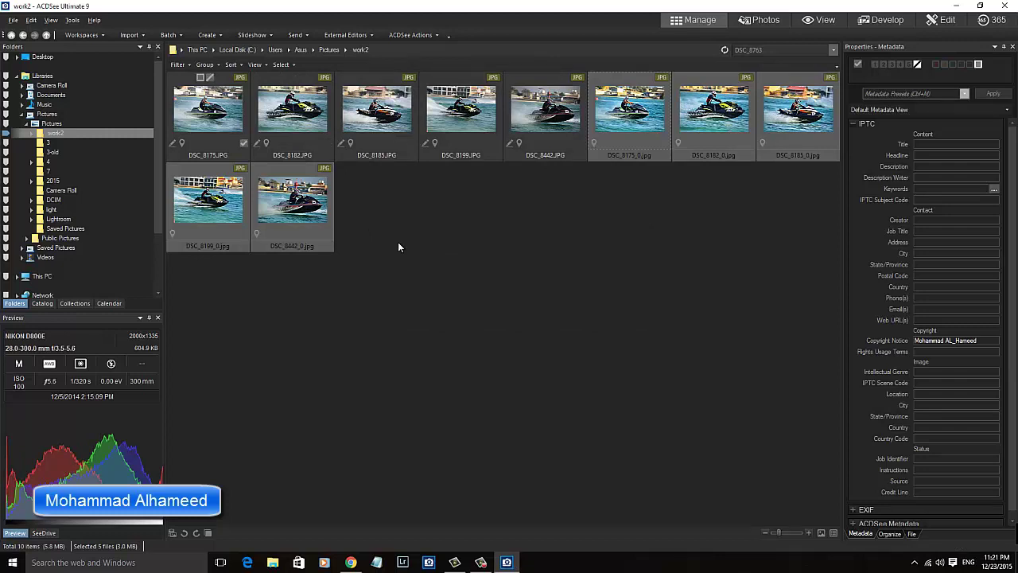
{"action": "key", "text": "Right"}
{"action": "key", "text": "Right"}
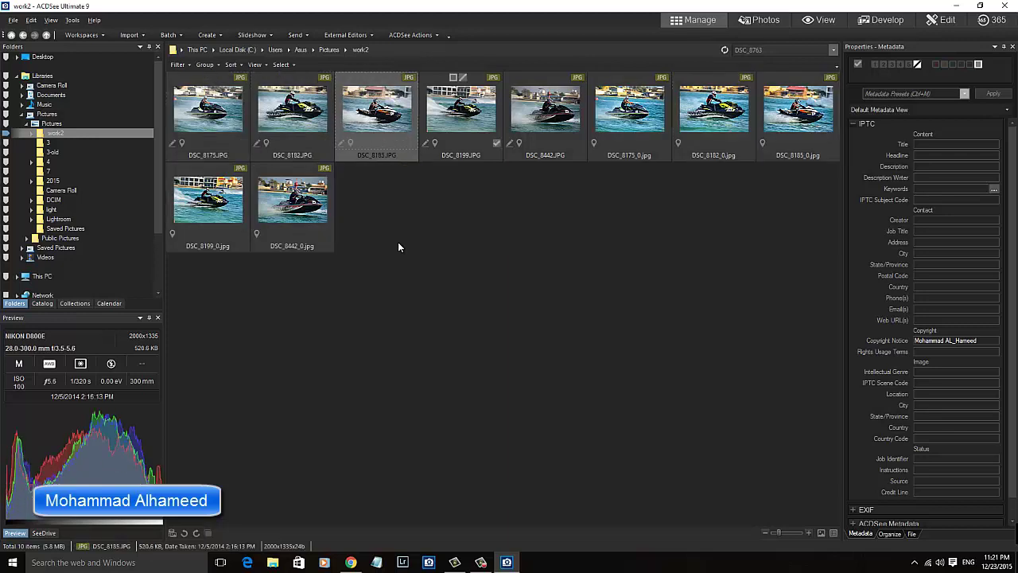
{"action": "key", "text": "Right"}
{"action": "key", "text": "Right"}
{"action": "key", "text": "Right"}
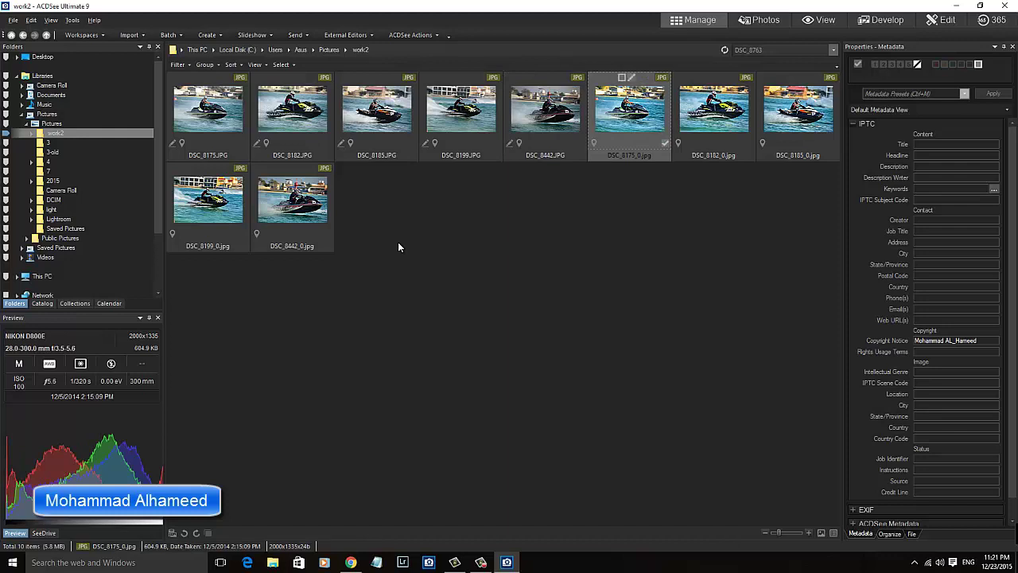
{"action": "key", "text": "ctrl+Right"}
{"action": "key", "text": "ctrl+Right"}
{"action": "key", "text": "ctrl+Left"}
{"action": "key", "text": "ctrl+Left"}
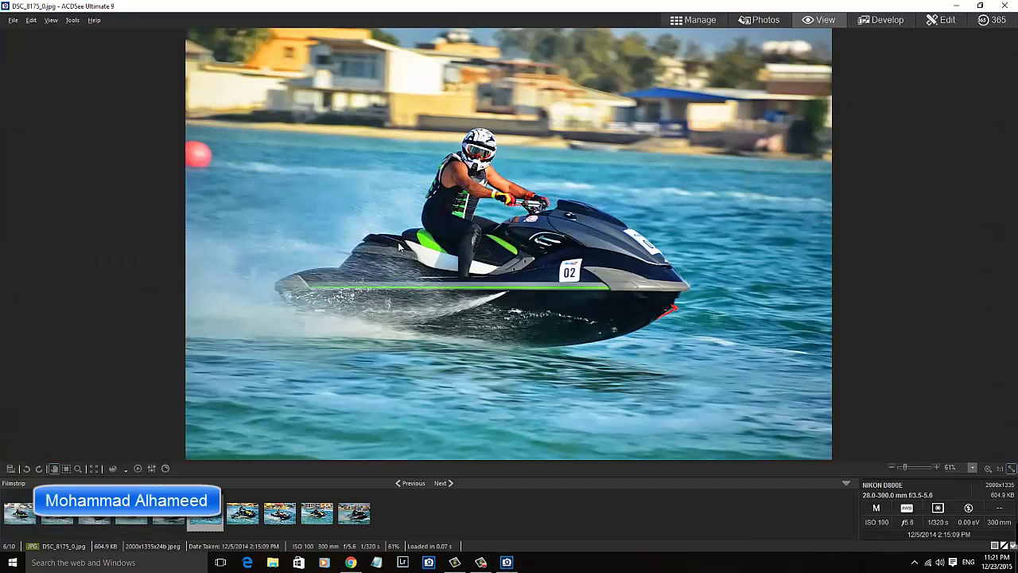
{"action": "key", "text": "Right"}
{"action": "key", "text": "Left"}
{"action": "key", "text": "Right"}
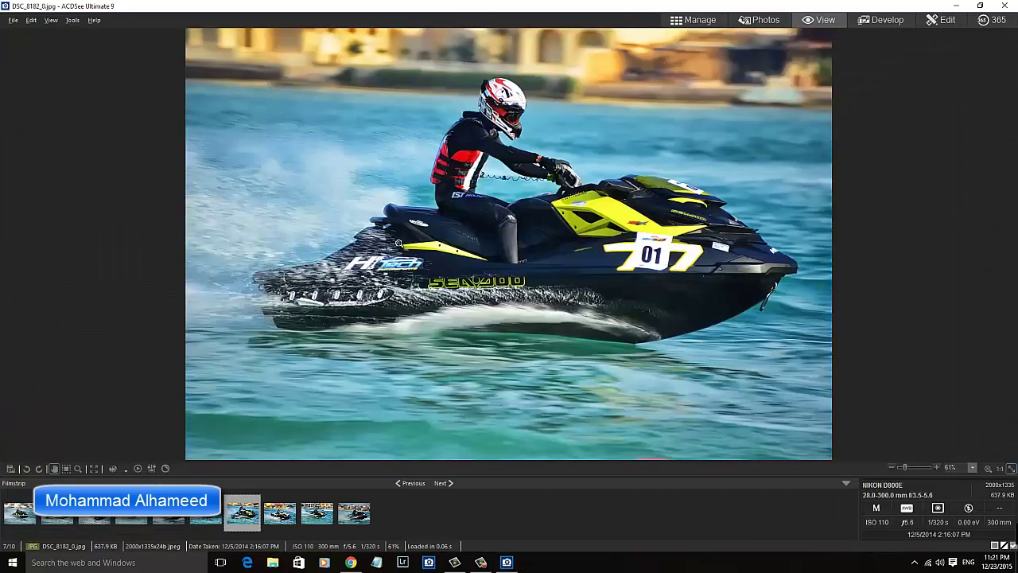
{"action": "key", "text": "Right"}
{"action": "key", "text": "Right"}
{"action": "key", "text": "Right"}
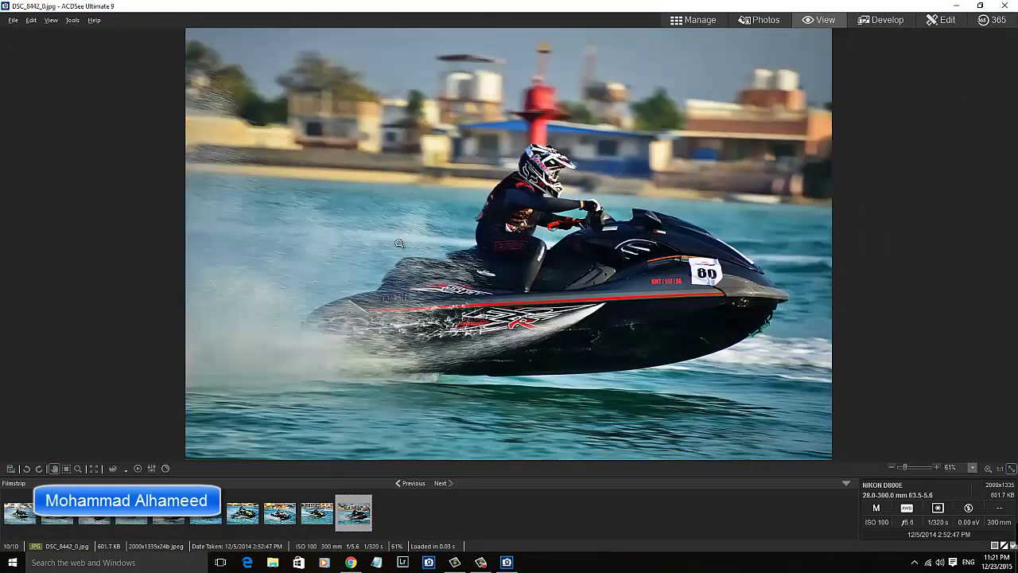
{"action": "key", "text": "Right"}
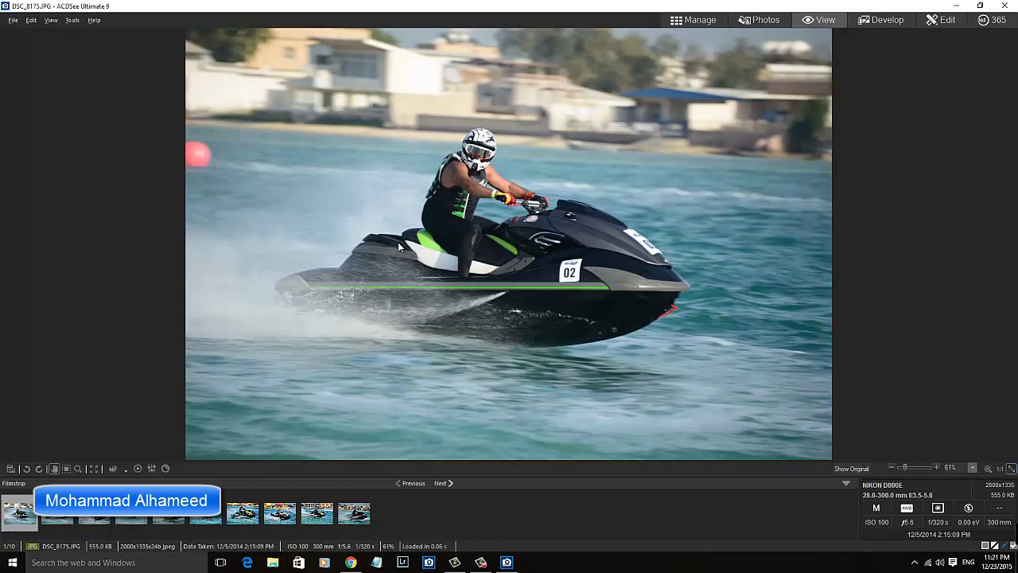
{"action": "key", "text": "Right"}
{"action": "key", "text": "Right"}
{"action": "key", "text": "Right"}
{"action": "key", "text": "Right"}
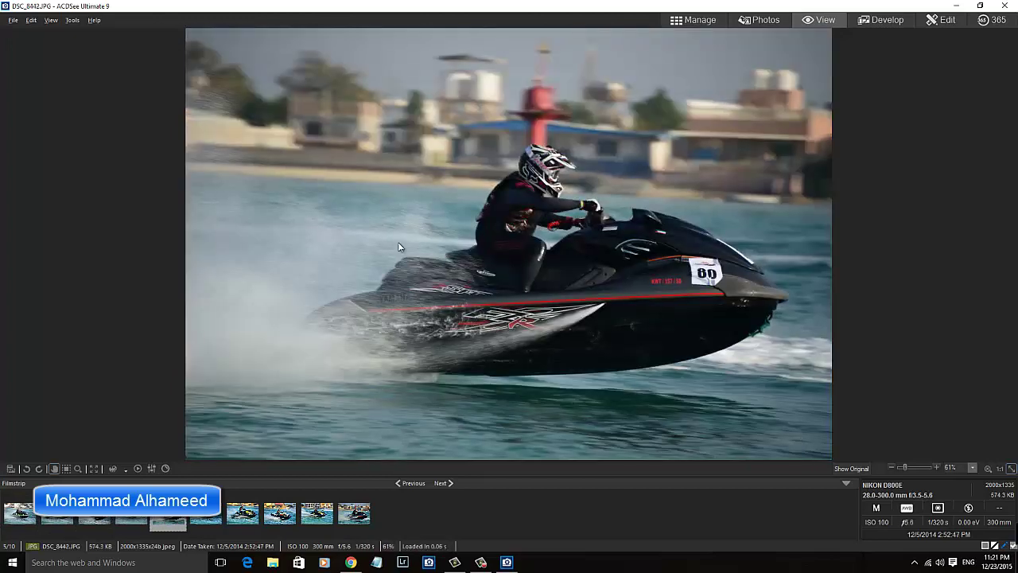
{"action": "key", "text": "Right"}
{"action": "key", "text": "Right"}
{"action": "key", "text": "Right"}
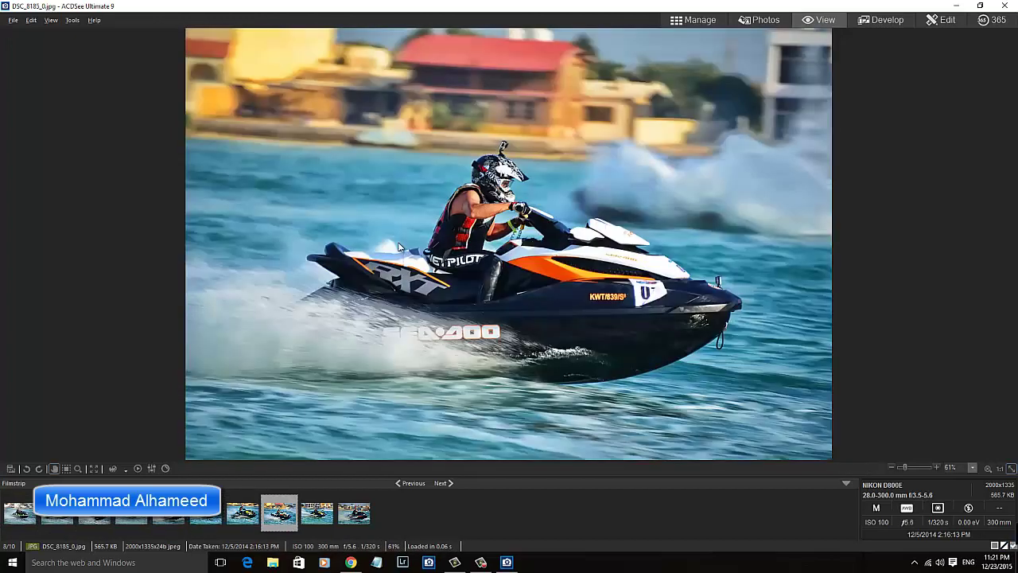
{"action": "key", "text": "Right"}
{"action": "key", "text": "Right"}
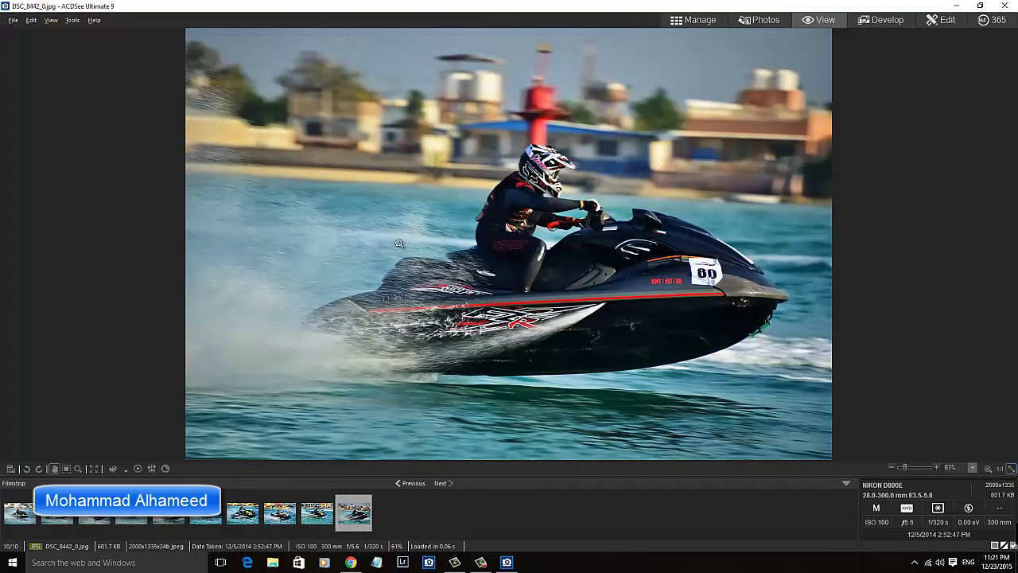
{"action": "key", "text": "Return"}
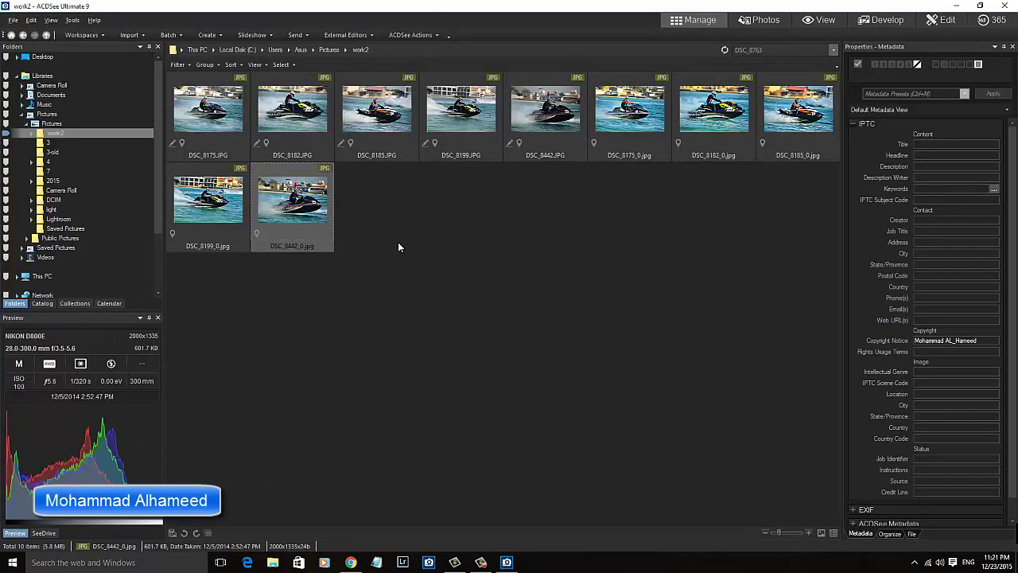
Step: View the original DSC_8182.JPG full size, then switch it to Edit mode
{"action": "mouse_move", "coordinate": [460, 109]}
{"action": "mouse_move", "coordinate": [292, 109]}
{"action": "key", "text": "Up"}
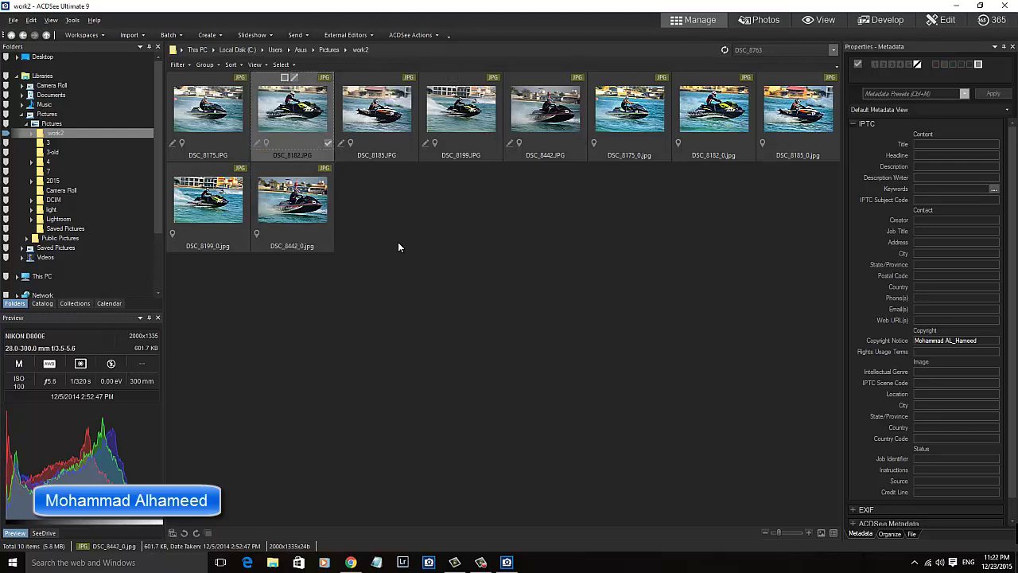
{"action": "key", "text": "Return"}
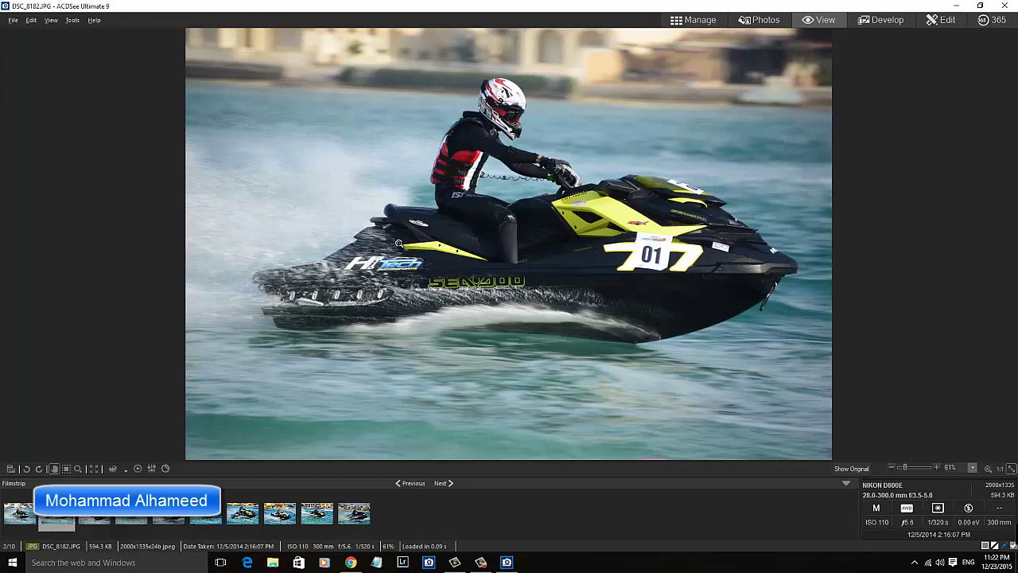
{"action": "double_click", "coordinate": [398, 242]}
{"action": "key", "text": "ctrl+e"}
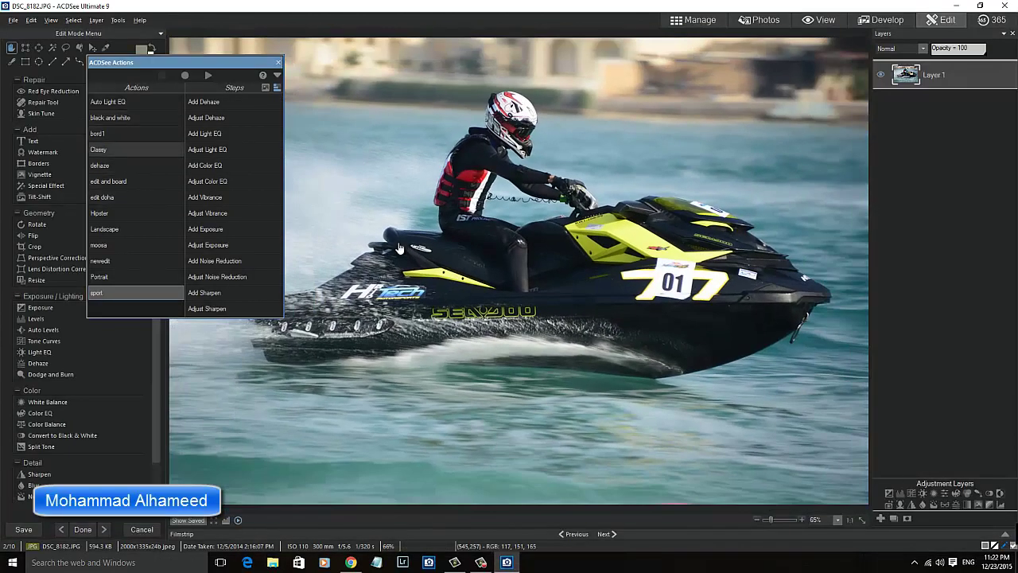
Step: Select the 'edit and board' action in the Actions window to run on DSC_8182
{"action": "key", "text": "Return"}
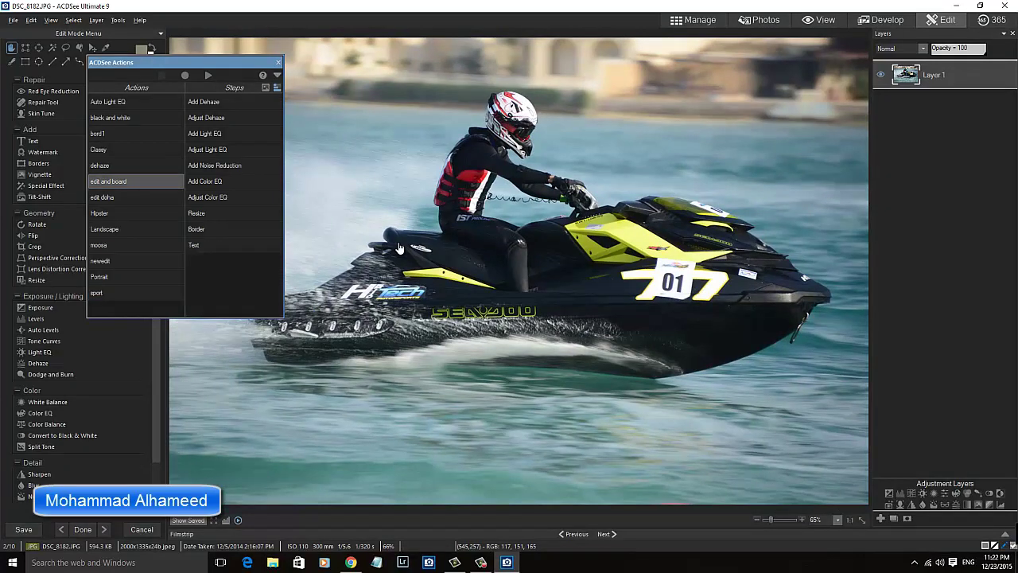